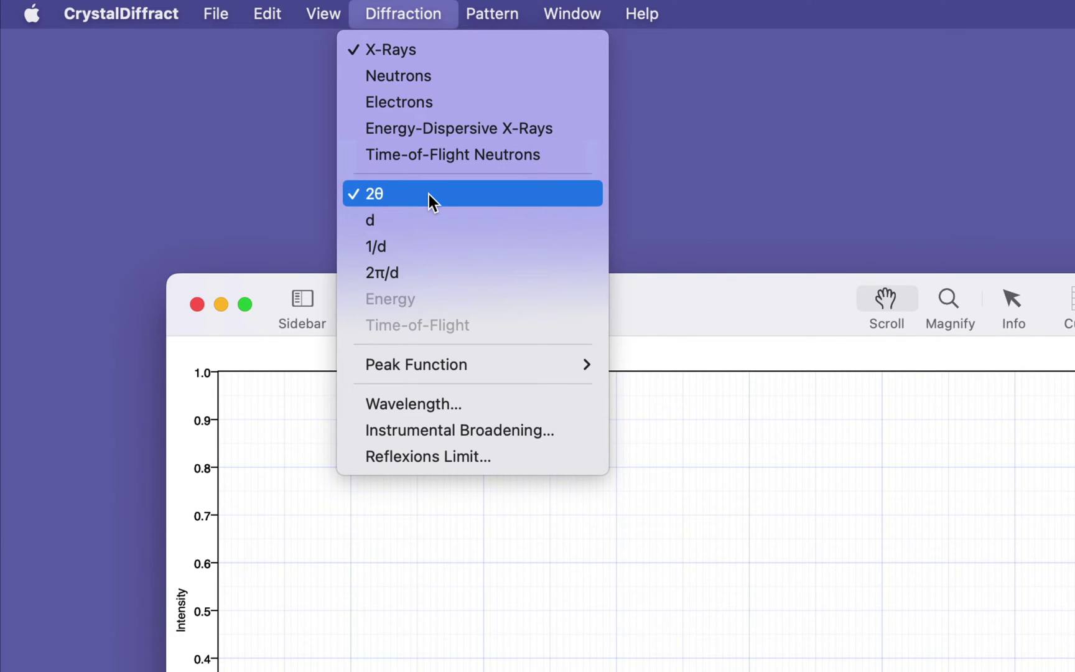
# Confirm monochromatic radiation with a wavelength of 1.5406 Å for the X-ray diffraction setup
pyautogui.click(456, 398)
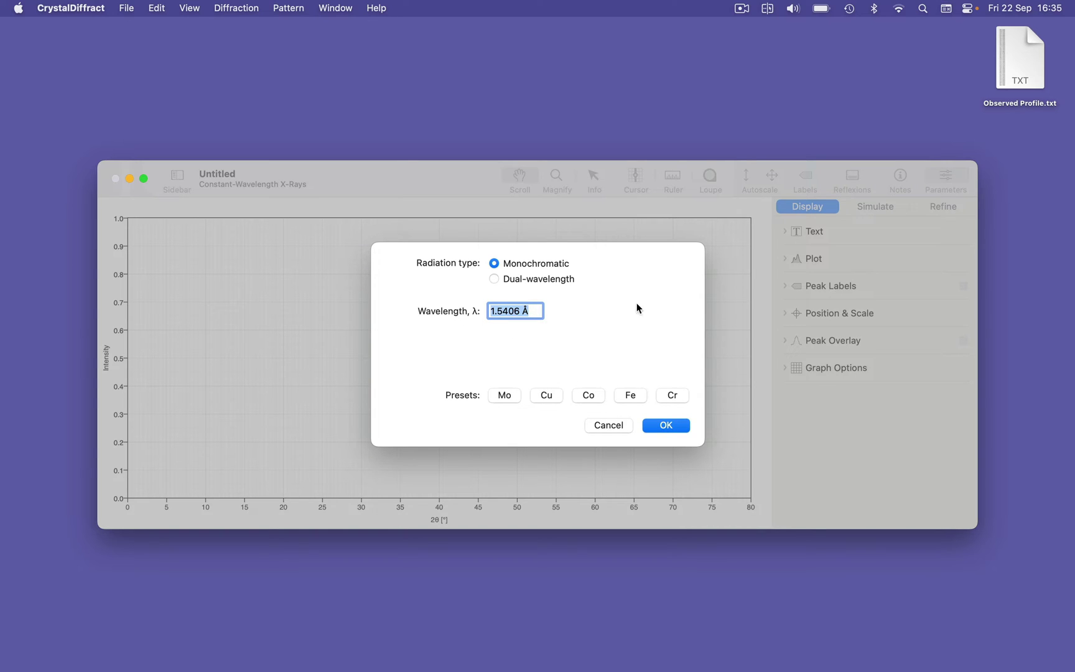
pyautogui.click(666, 430)
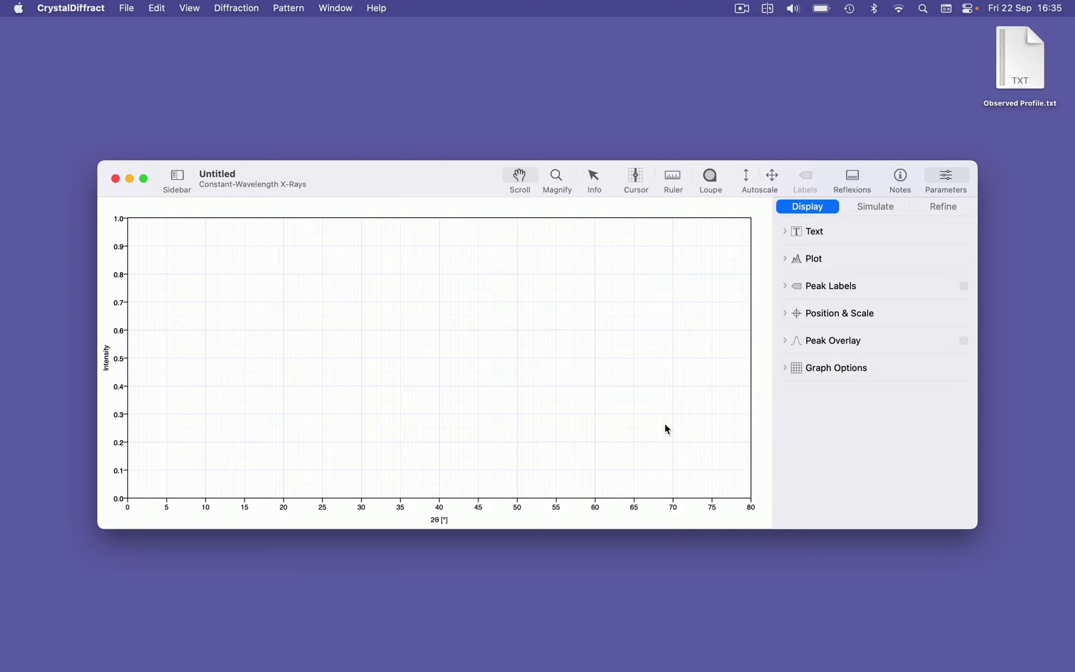
# Preview the data in Observed Profile.txt on the desktop, then close the preview
pyautogui.click(1029, 37)
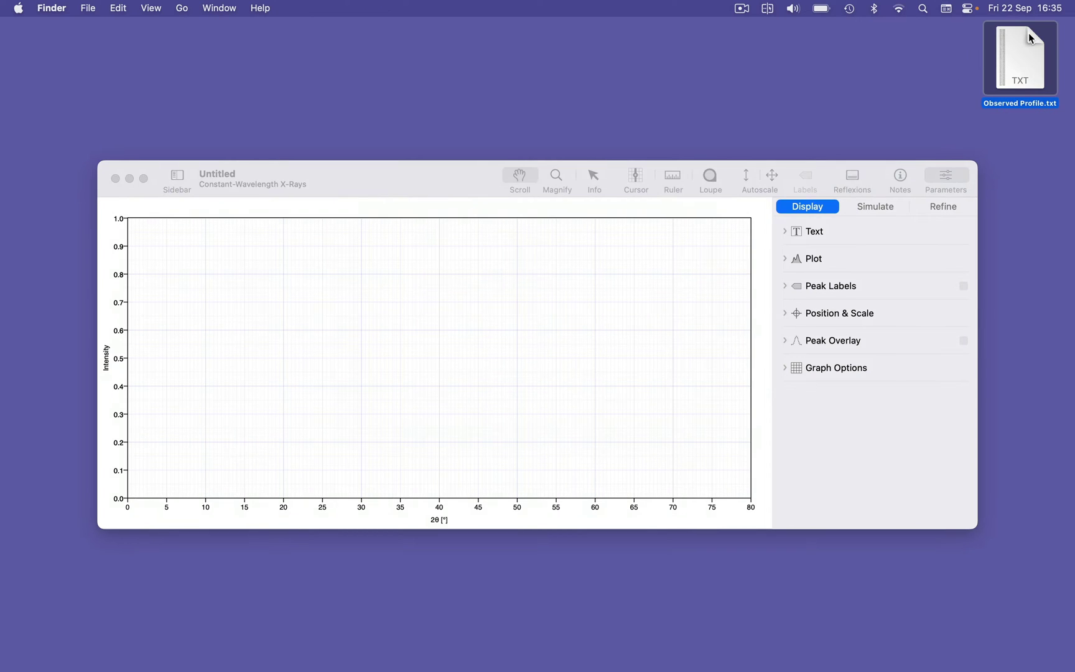
pyautogui.press('space')
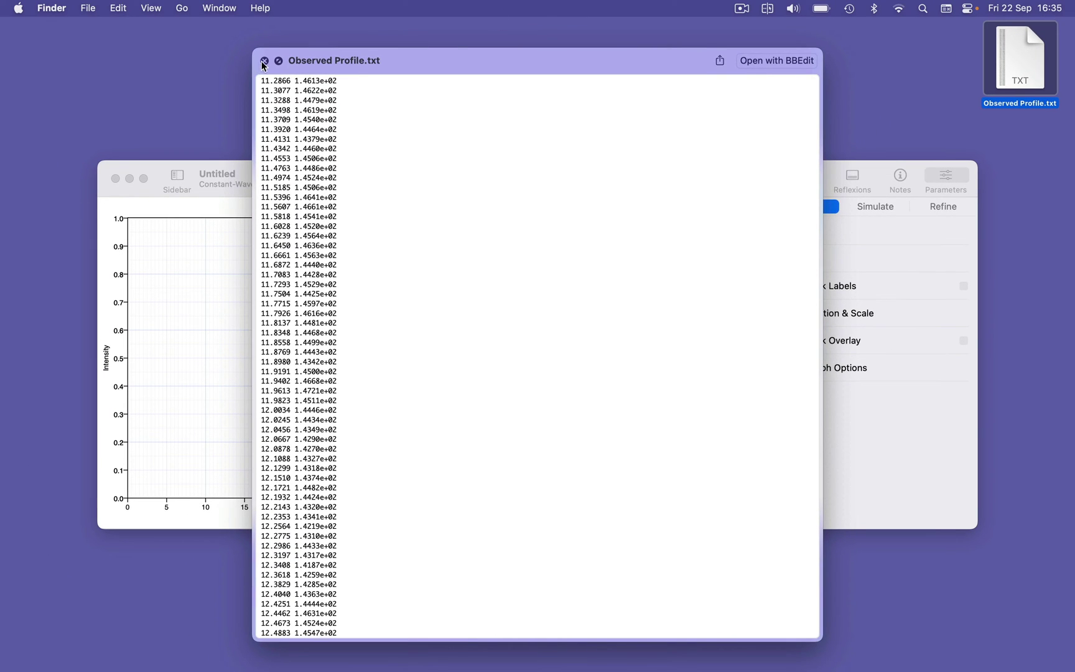
pyautogui.click(264, 61)
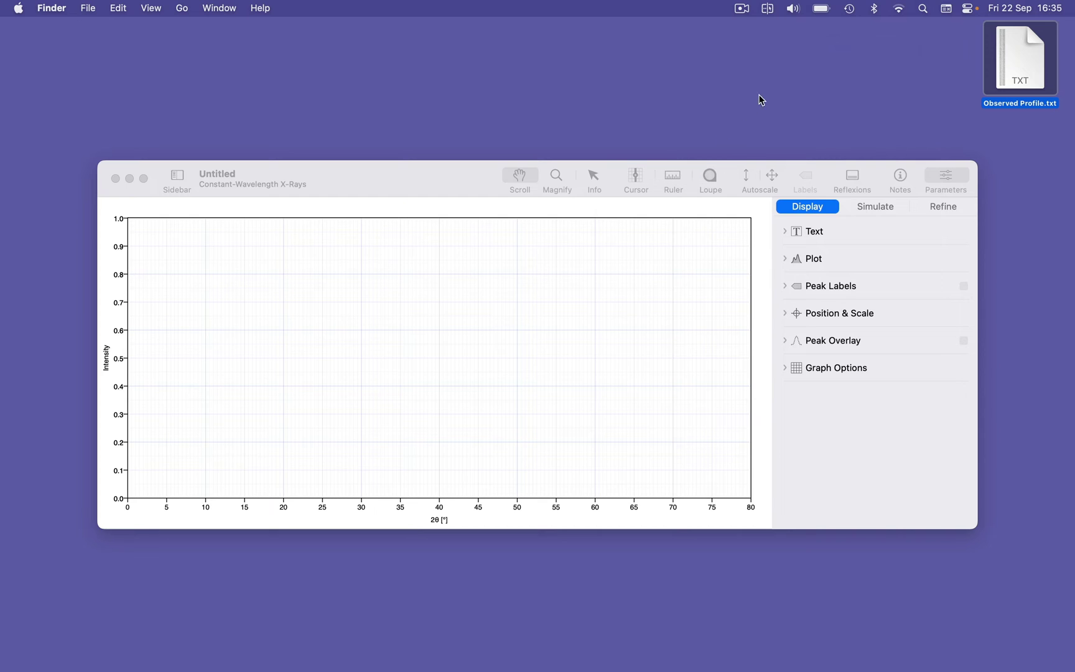
# Load Observed Profile.txt from the desktop into the empty graph and autoscale the pattern in an enlarged window
pyautogui.moveTo(1002, 56); pyautogui.dragTo(544, 315)
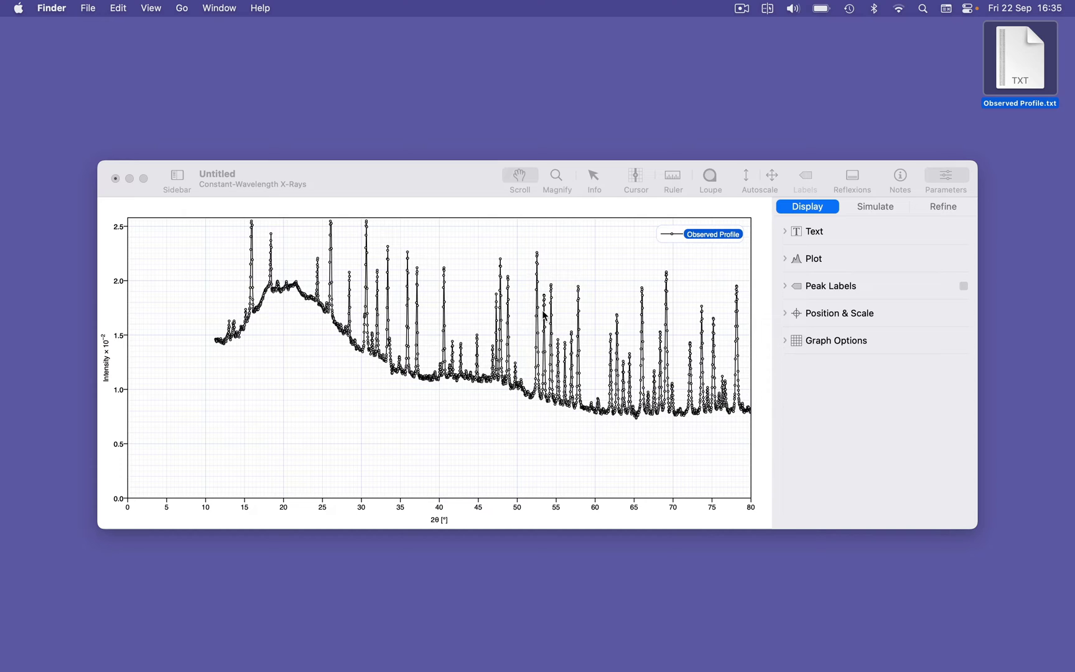
pyautogui.click(358, 171)
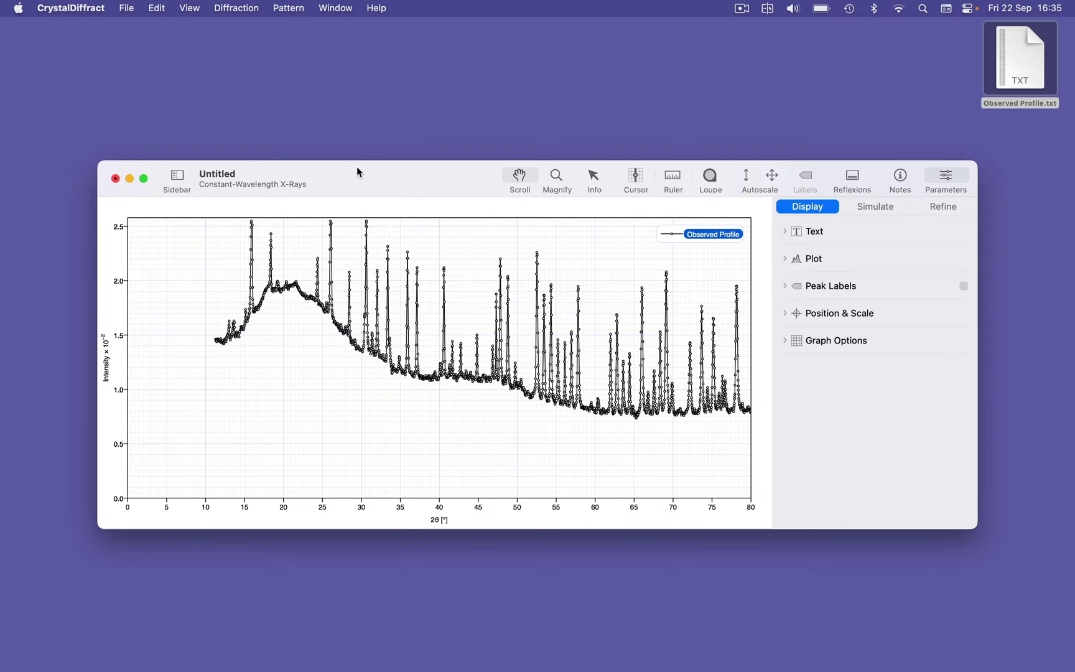
pyautogui.doubleClick(358, 172)
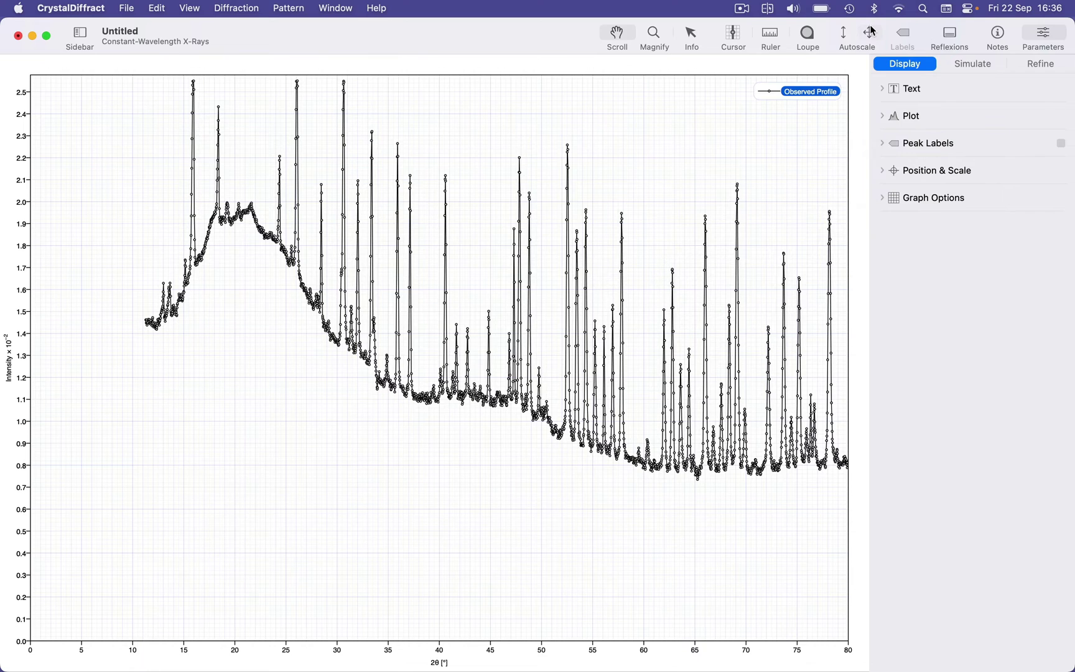
pyautogui.click(871, 31)
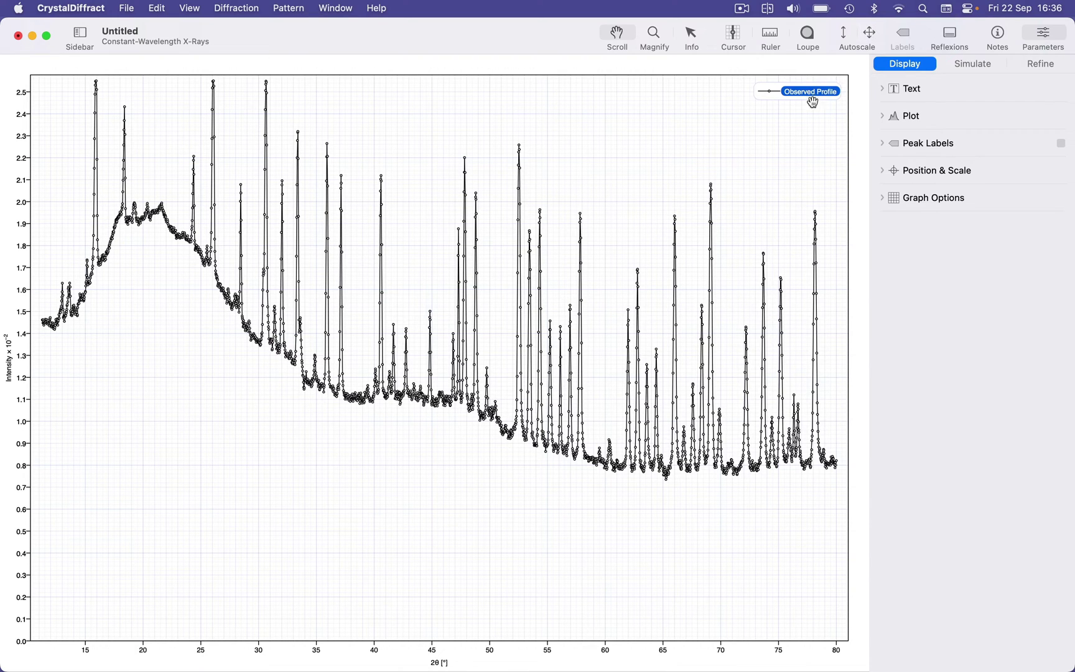
# Set the Observed Profile plot's colour to blue and its marker to None
pyautogui.click(912, 117)
pyautogui.click(945, 150)
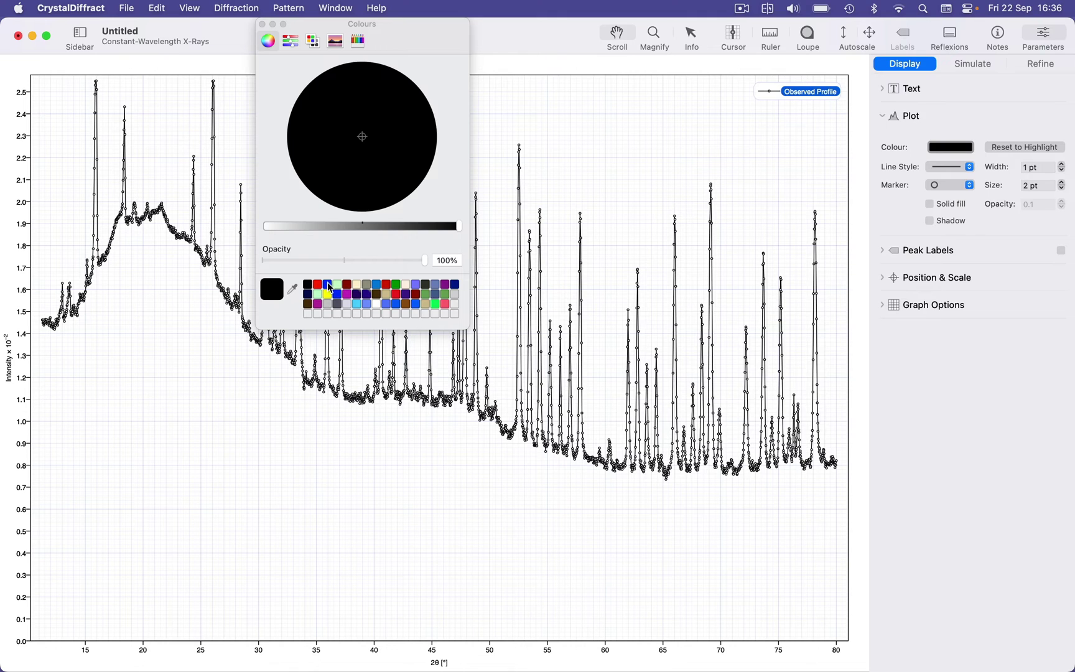
pyautogui.click(328, 285)
pyautogui.click(262, 24)
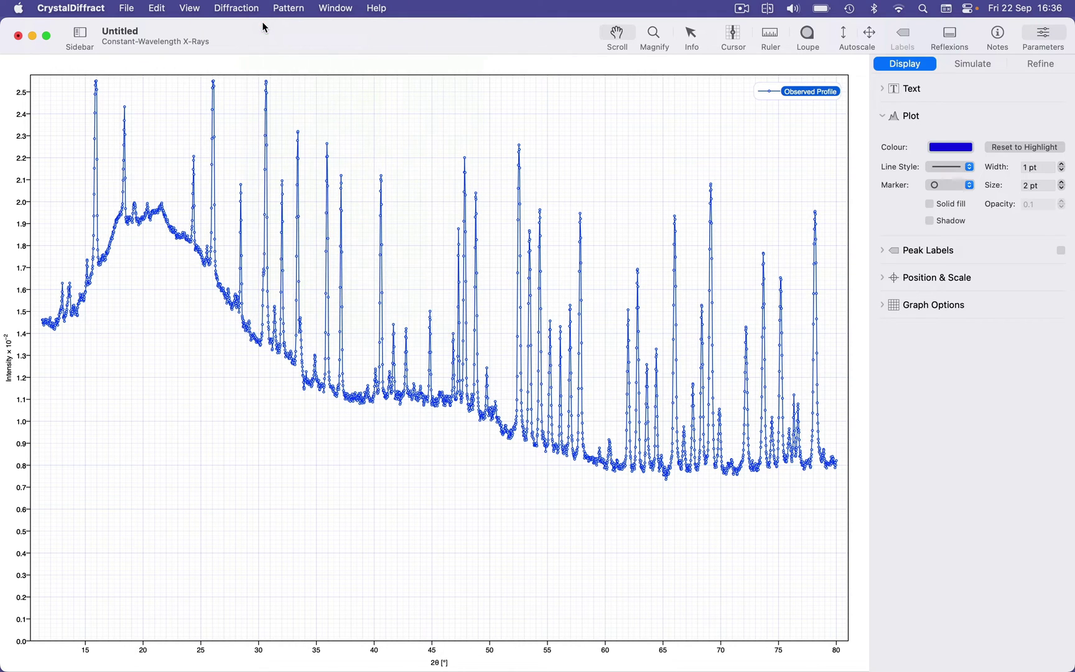
pyautogui.click(942, 187)
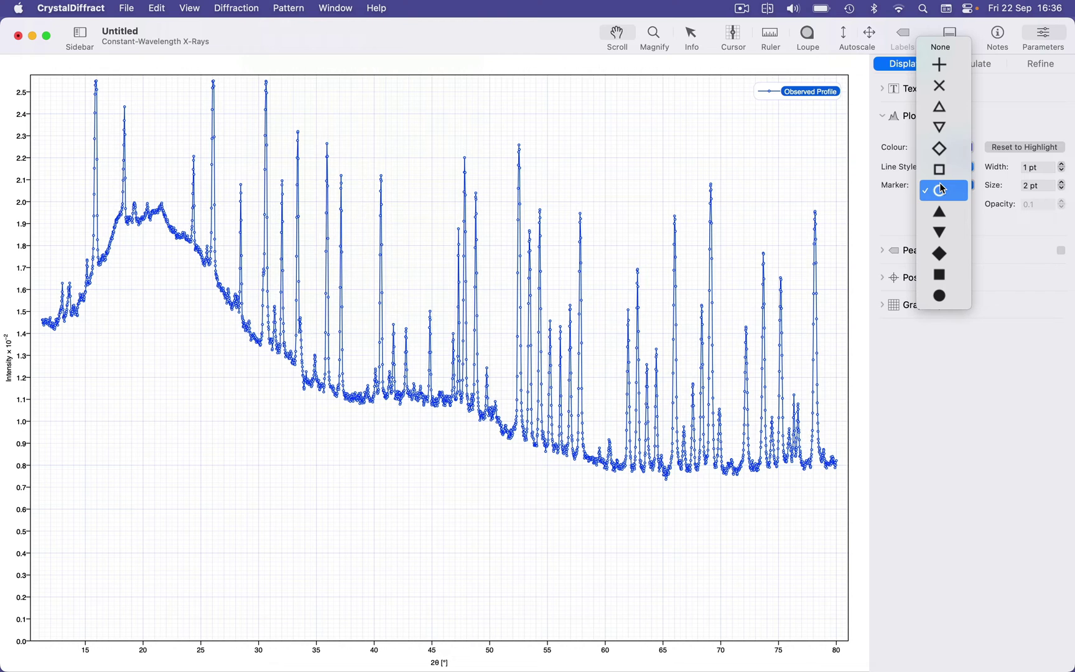
pyautogui.click(942, 48)
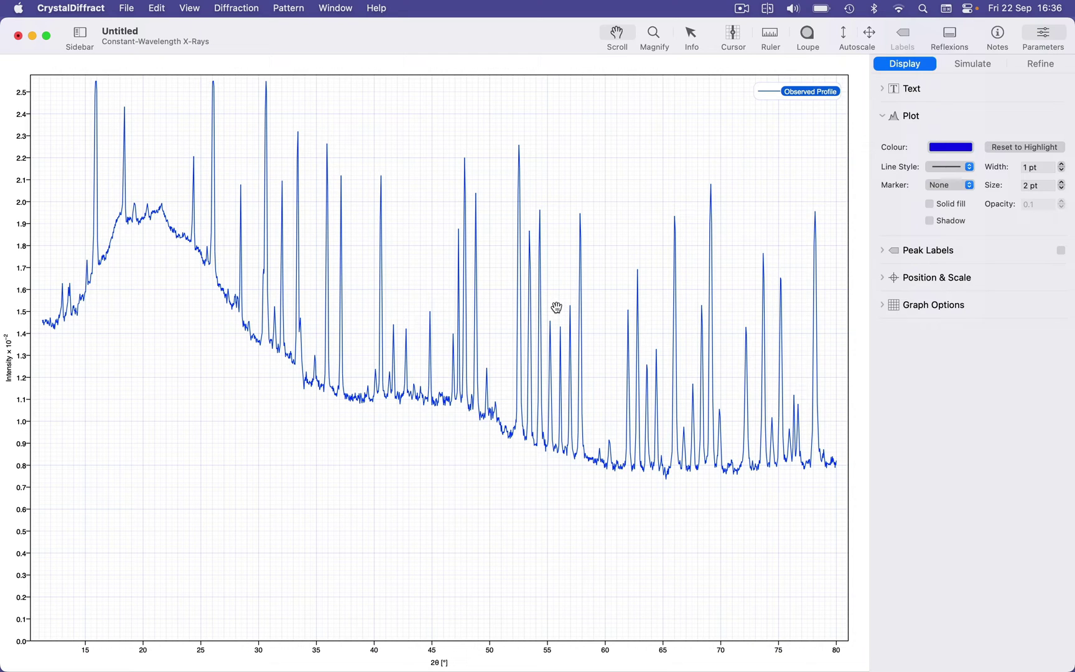
pyautogui.click(912, 117)
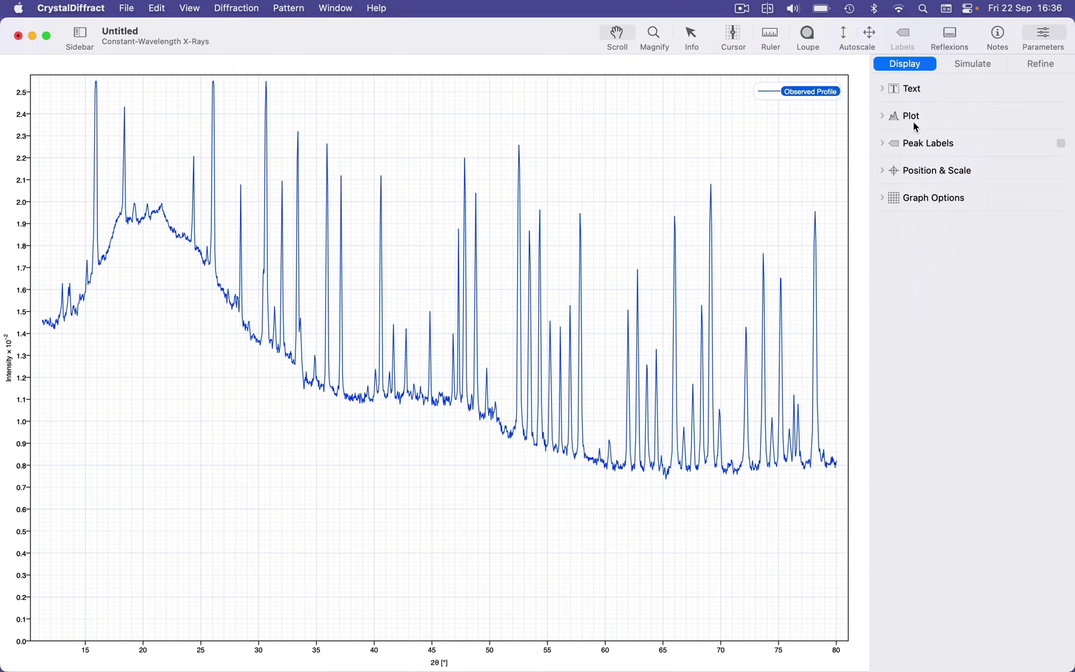
# View the pattern's position and scale settings and the list of loaded patterns
pyautogui.click(926, 175)
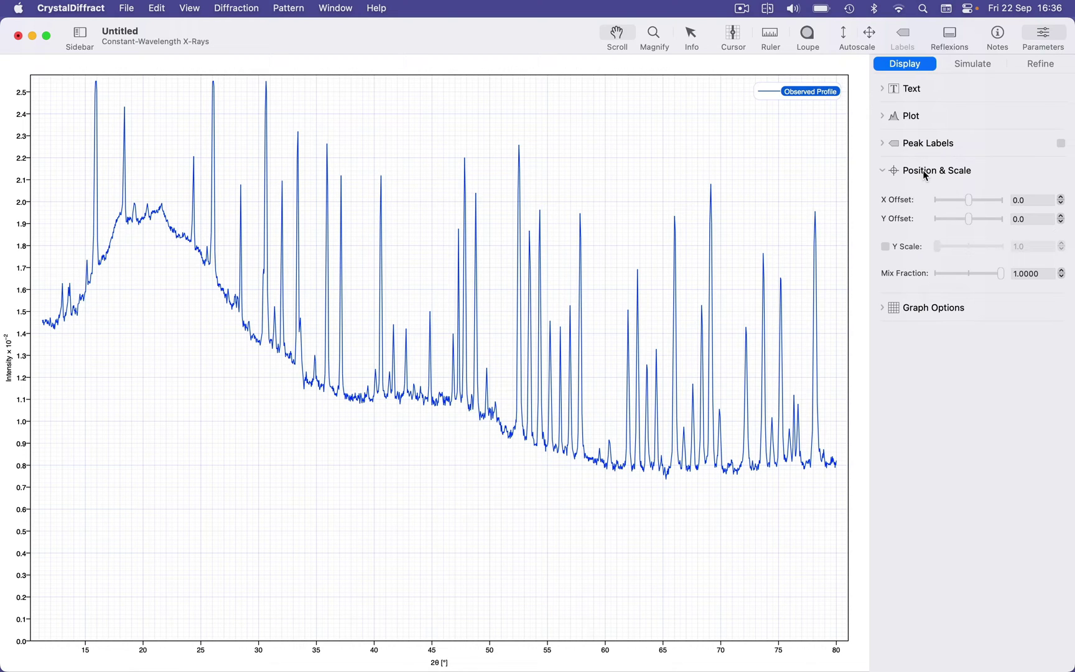
pyautogui.click(926, 174)
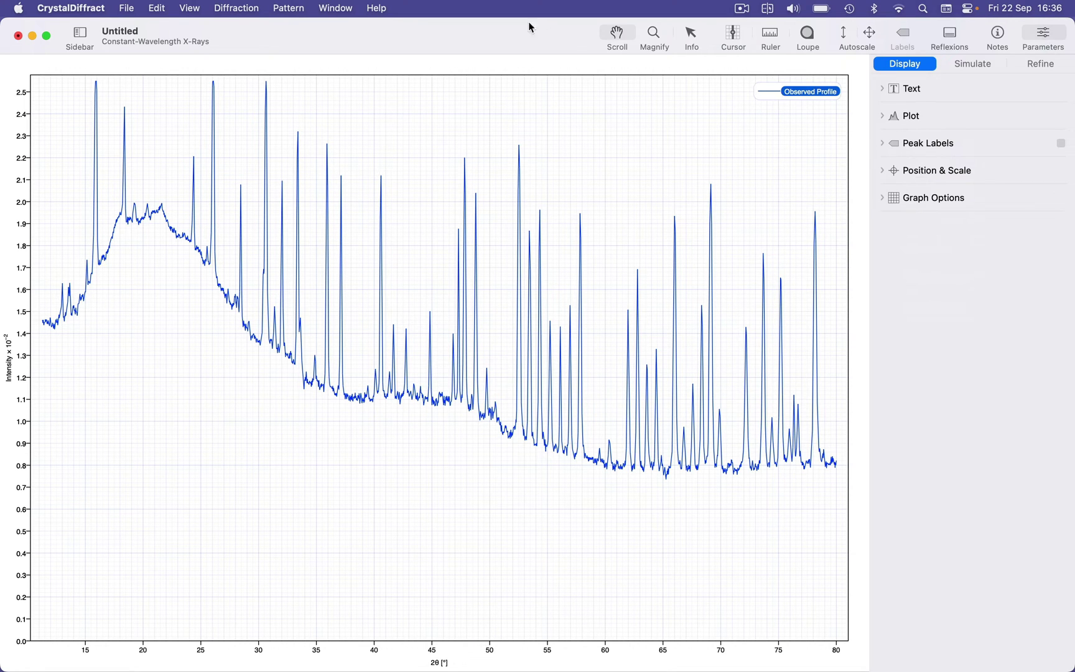
pyautogui.click(82, 32)
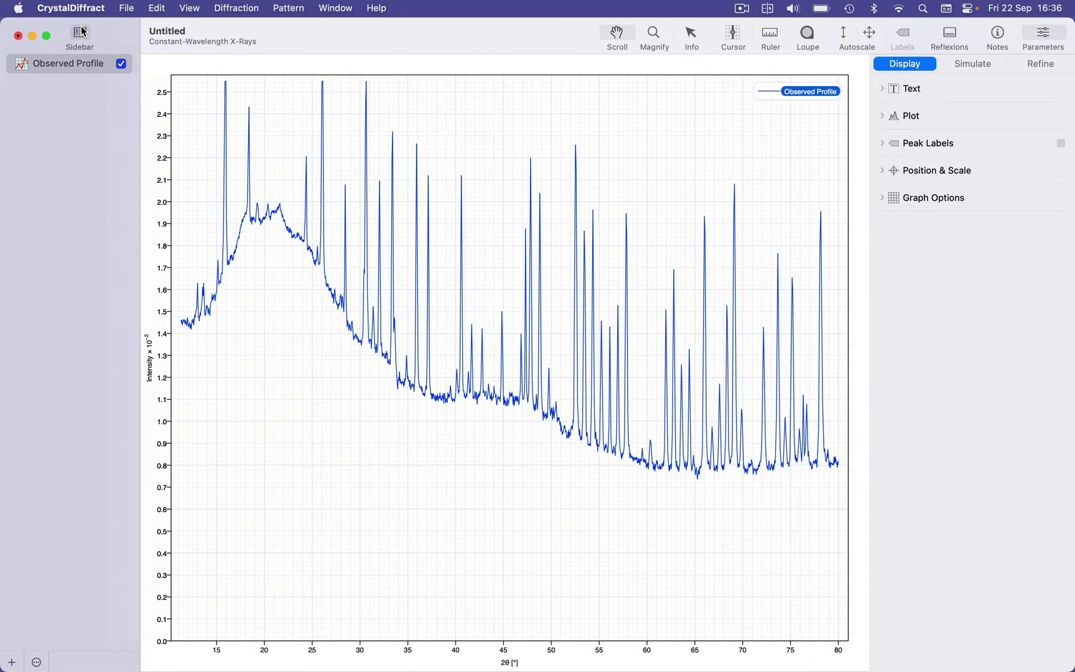
pyautogui.click(82, 32)
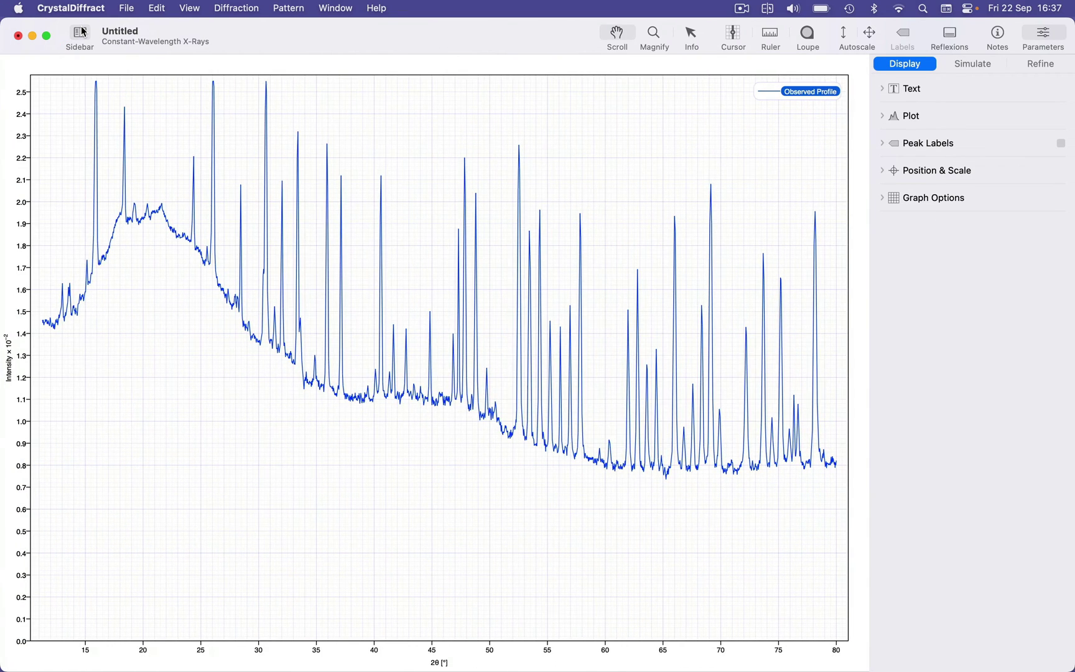
# Add a manual background curve to the Observed Profile pattern and give it two additional anchor points
pyautogui.click(975, 65)
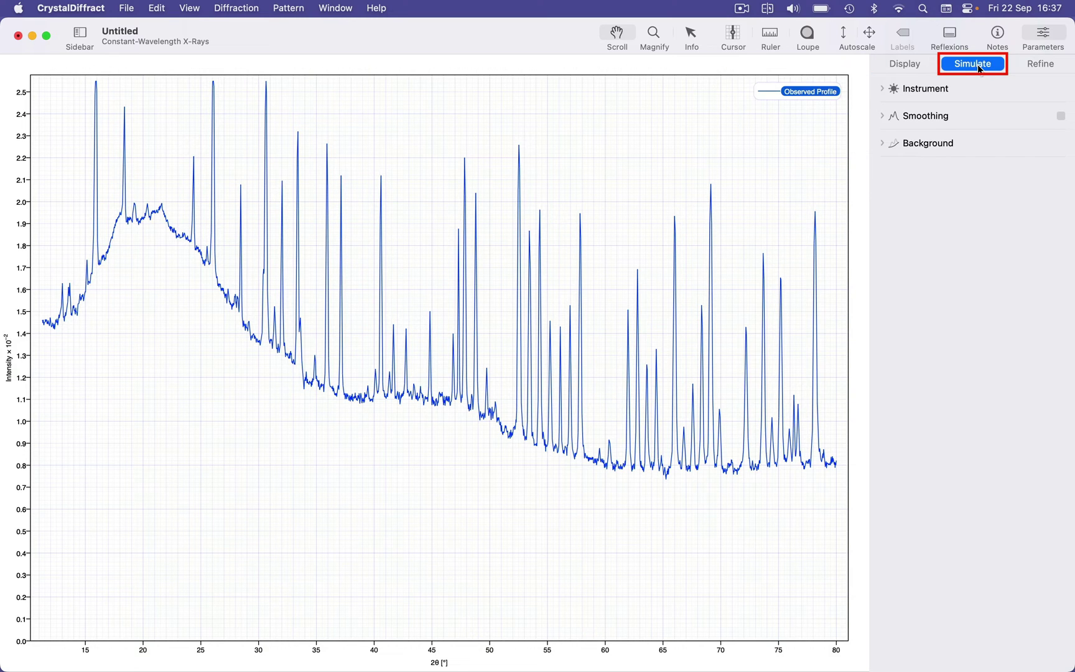
pyautogui.click(951, 144)
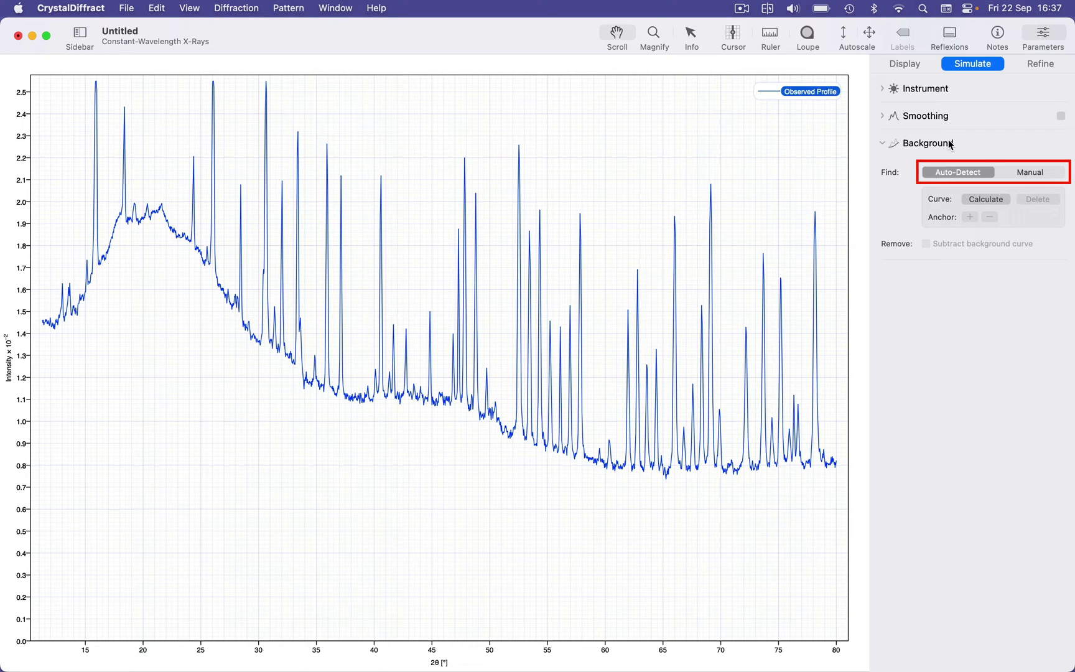
pyautogui.click(1028, 175)
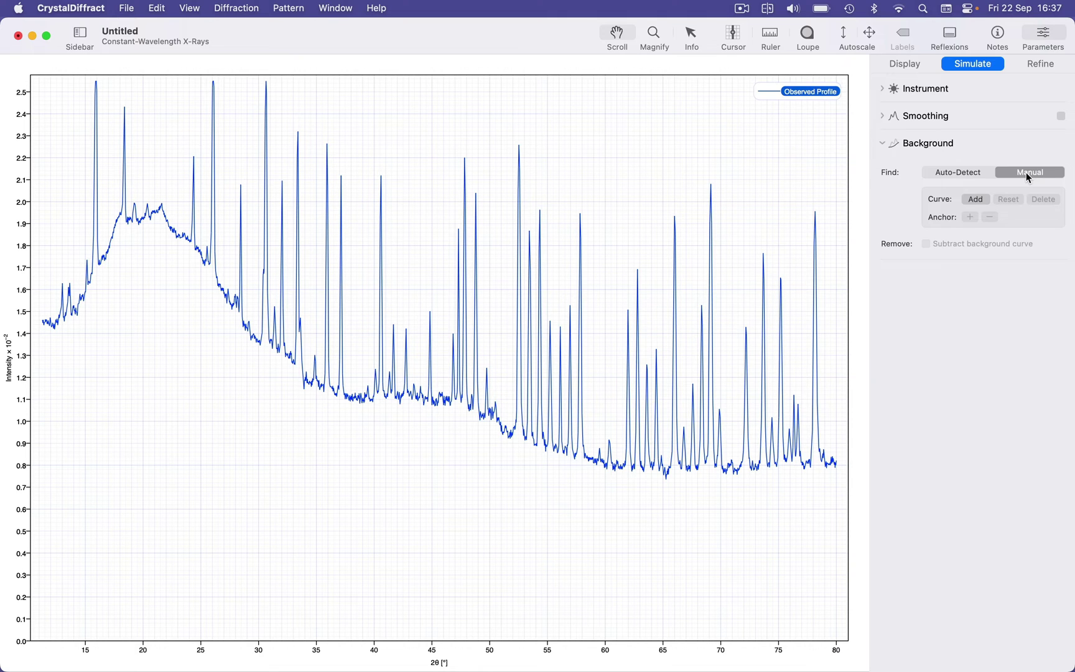
pyautogui.click(974, 199)
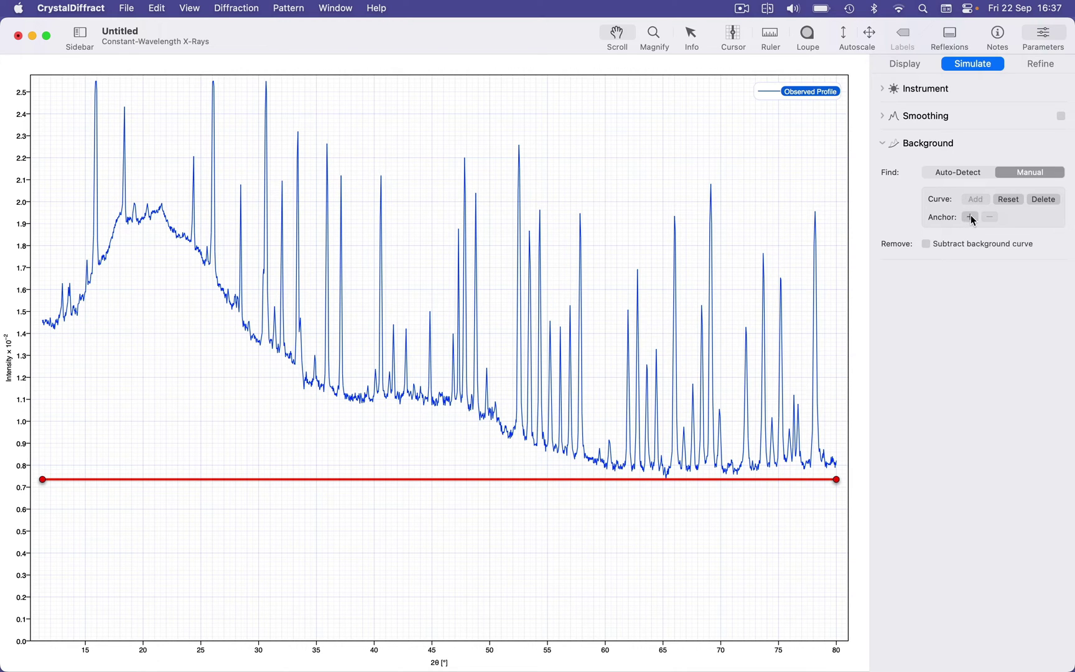
pyautogui.click(971, 217)
pyautogui.click(122, 479)
pyautogui.click(971, 217)
pyautogui.click(971, 217)
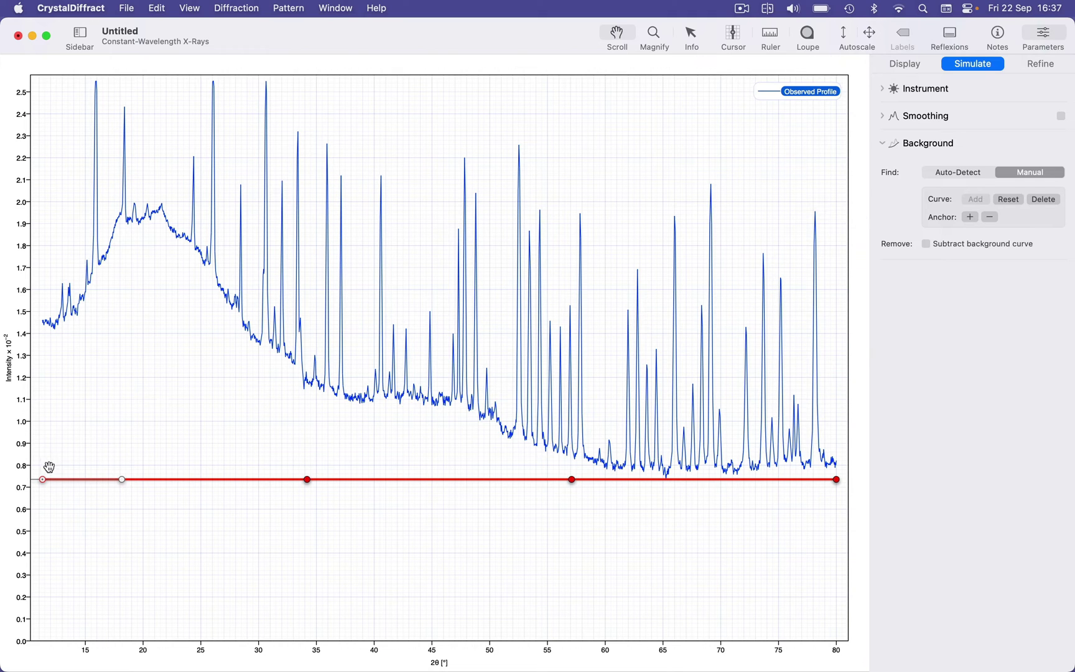
# Place the background curve's first anchor at about 12° and 1.43, and its second at about 20° and 1.93 with shortened handles
pyautogui.moveTo(42, 479); pyautogui.dragTo(47, 328)
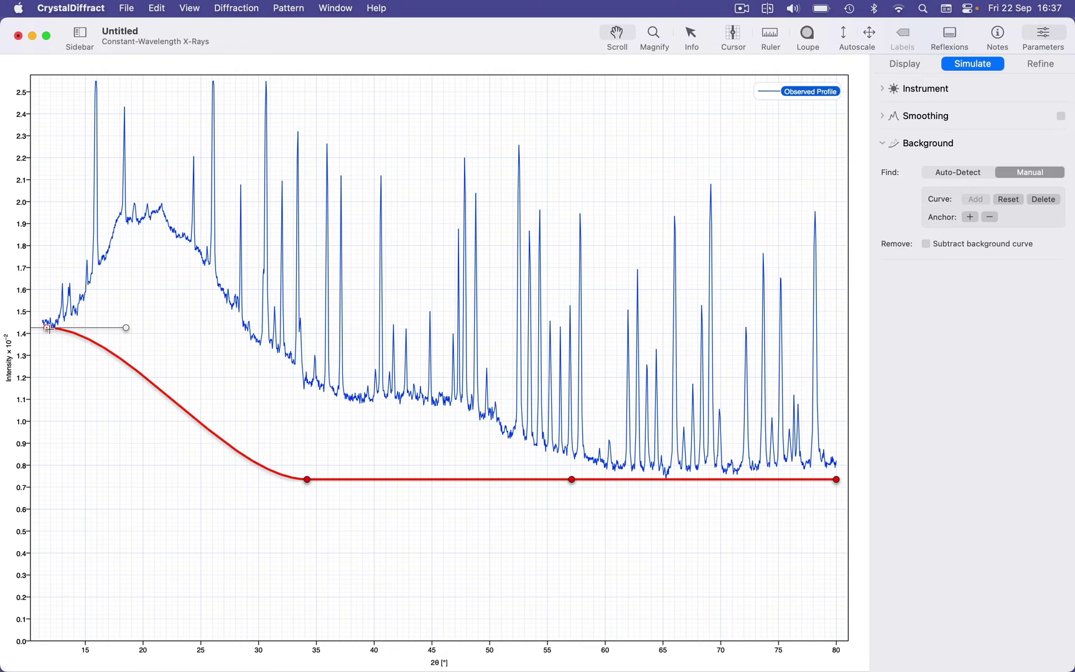
pyautogui.moveTo(308, 479); pyautogui.dragTo(147, 217)
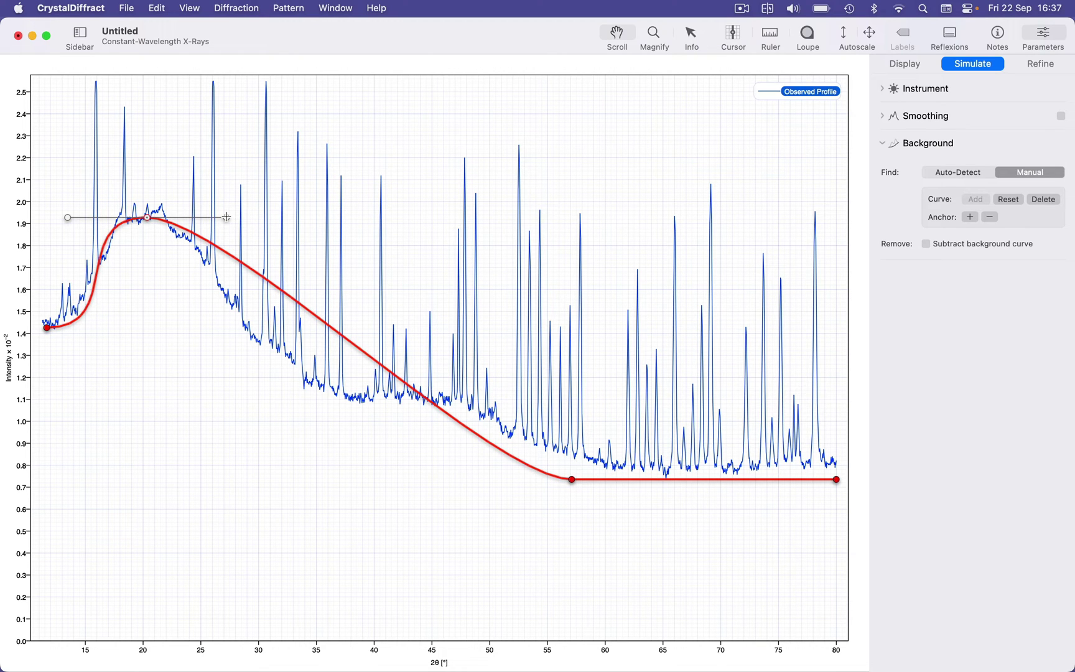
pyautogui.moveTo(227, 217); pyautogui.dragTo(209, 217)
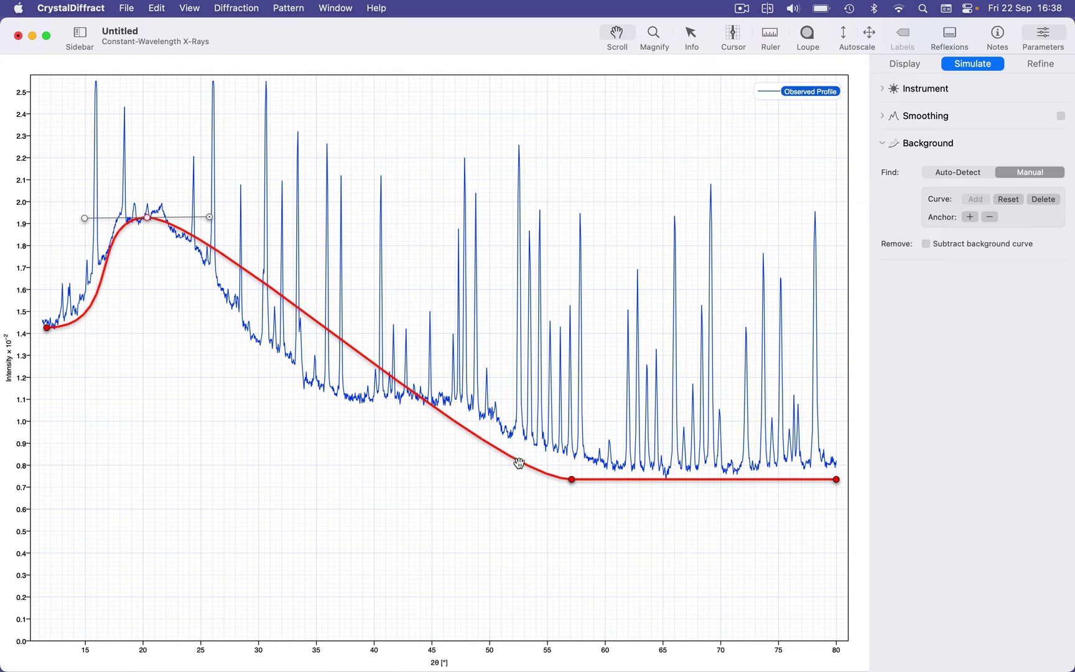
# Place the curve's third anchor on the baseline at about 38° and intensity 1.1, and lengthen its handles slightly
pyautogui.click(571, 479)
pyautogui.moveTo(572, 479); pyautogui.dragTo(354, 402)
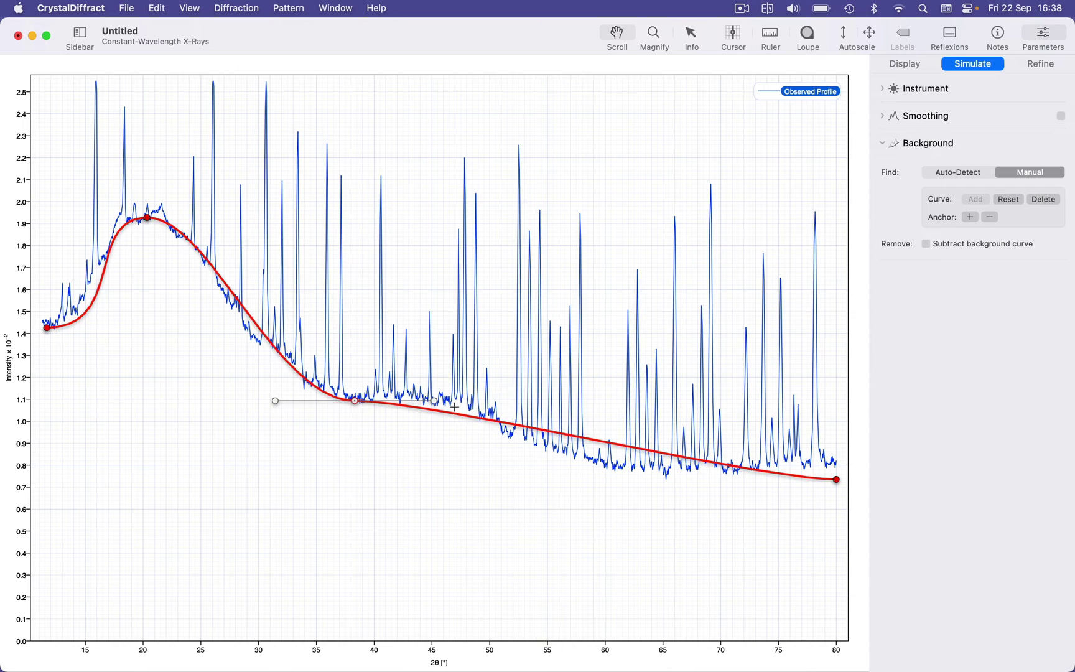
pyautogui.moveTo(434, 401); pyautogui.dragTo(451, 402)
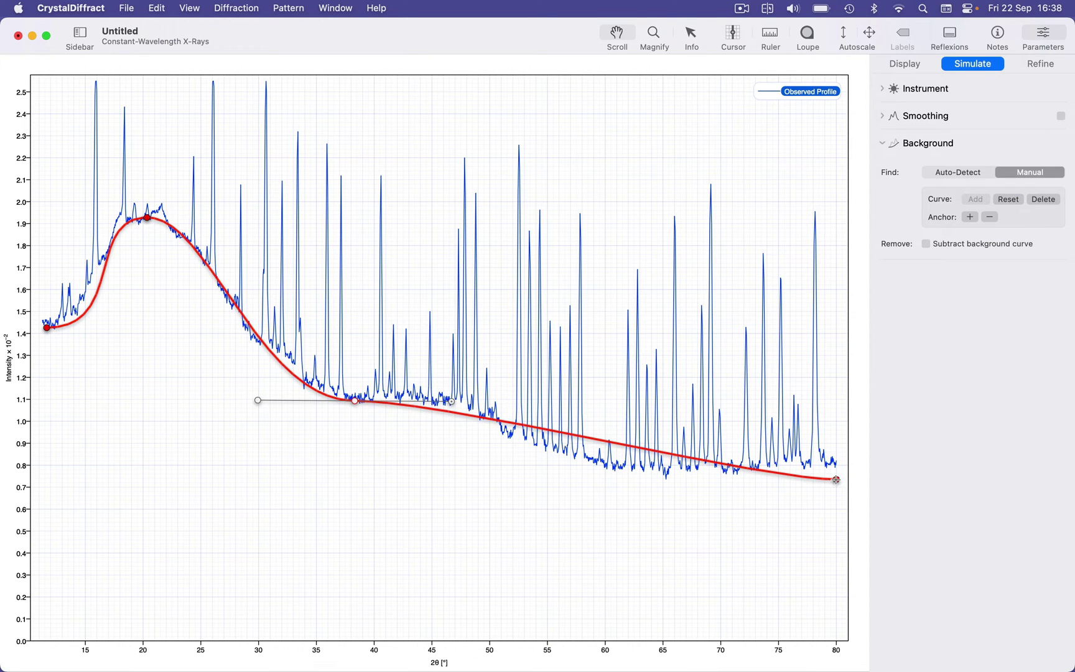
# Raise the end anchor to about 0.8 at 80° and extend its handle to about 51° so the curve follows the baseline
pyautogui.moveTo(837, 479); pyautogui.dragTo(827, 466)
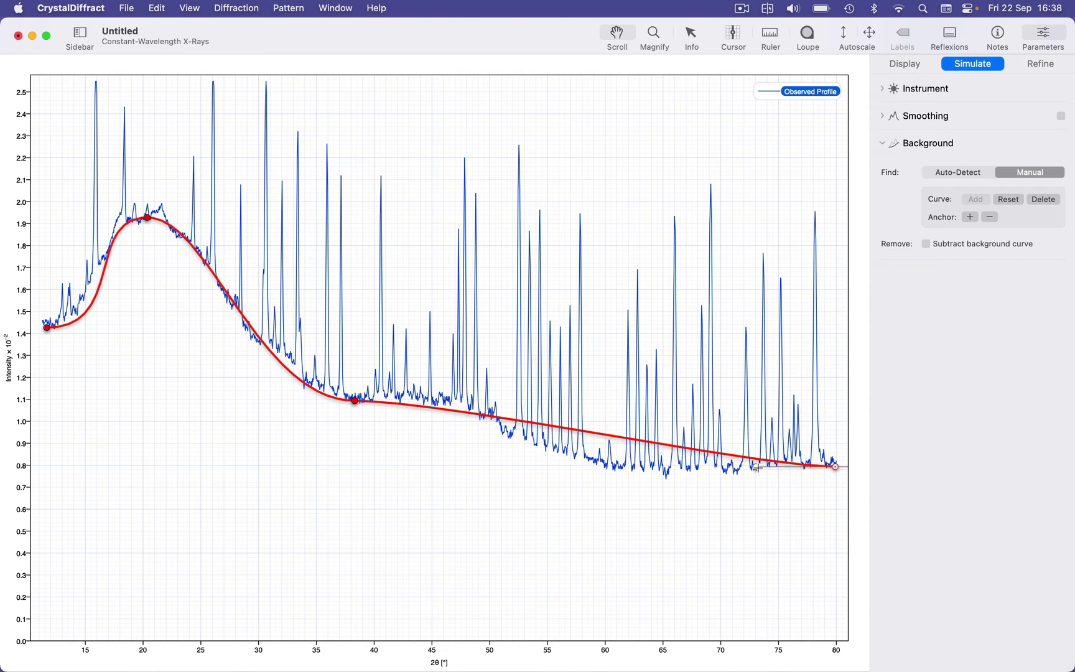
pyautogui.moveTo(756, 467); pyautogui.dragTo(691, 471)
pyautogui.moveTo(596, 481); pyautogui.dragTo(503, 494)
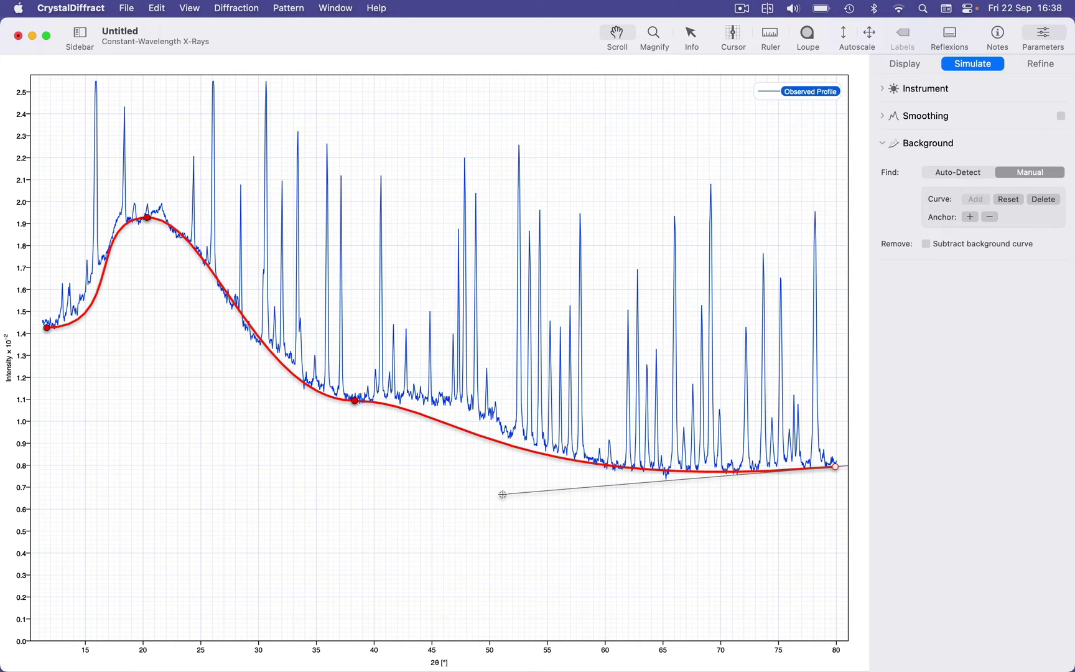
# Add another anchor to the background curve, and reposition the second anchor at about 20° and 1.94 and the third at about 38° and 1.11
pyautogui.click(355, 400)
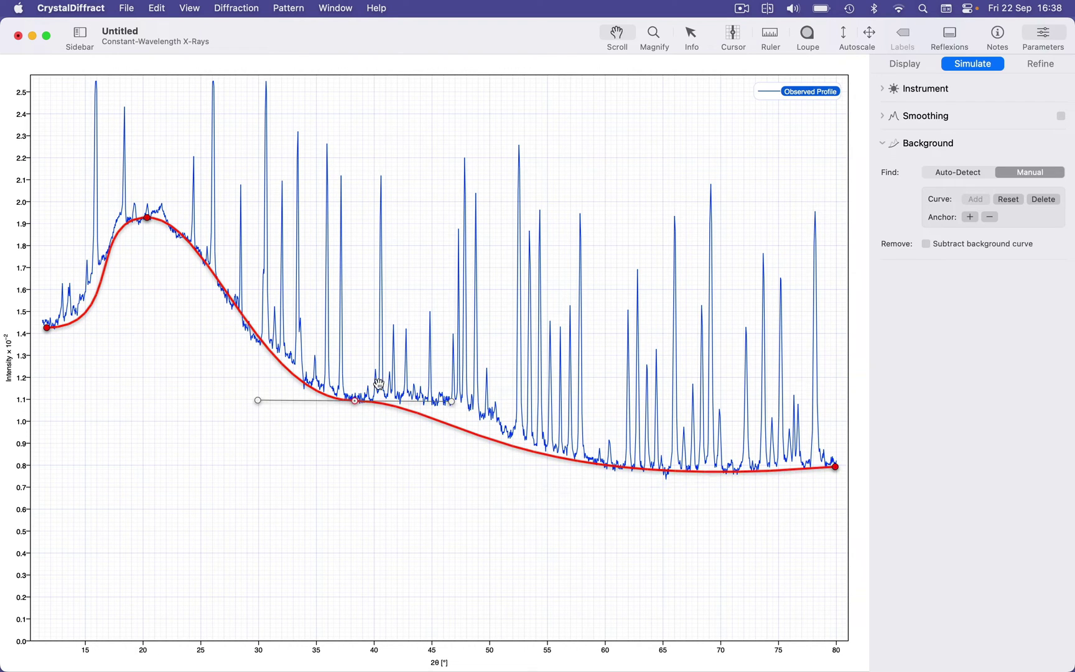
pyautogui.click(970, 217)
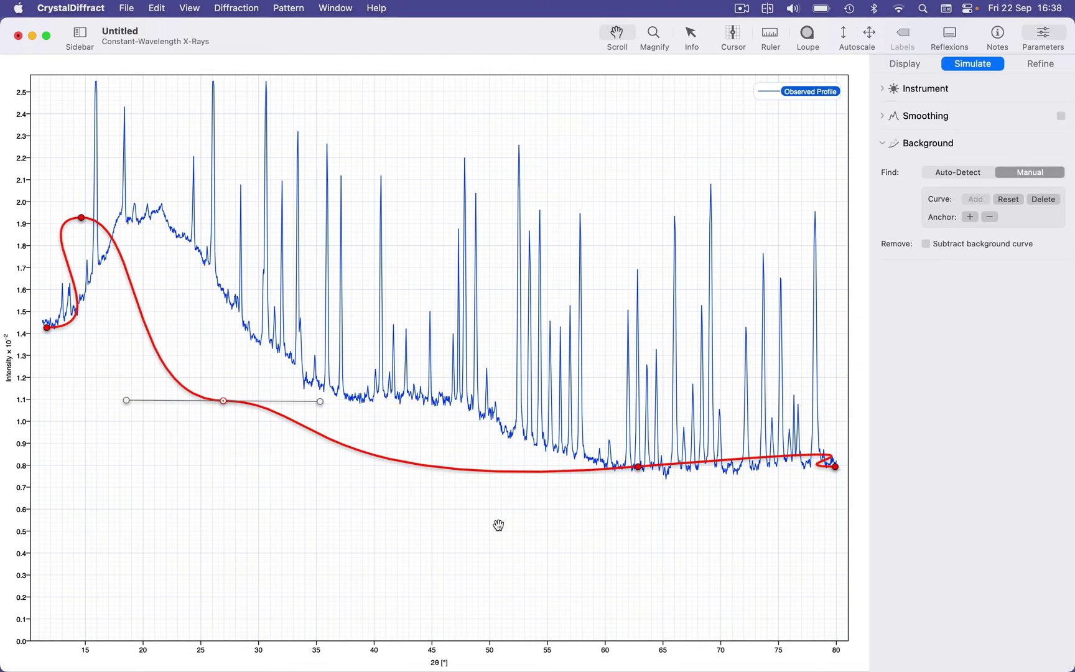
pyautogui.moveTo(225, 405); pyautogui.dragTo(448, 410)
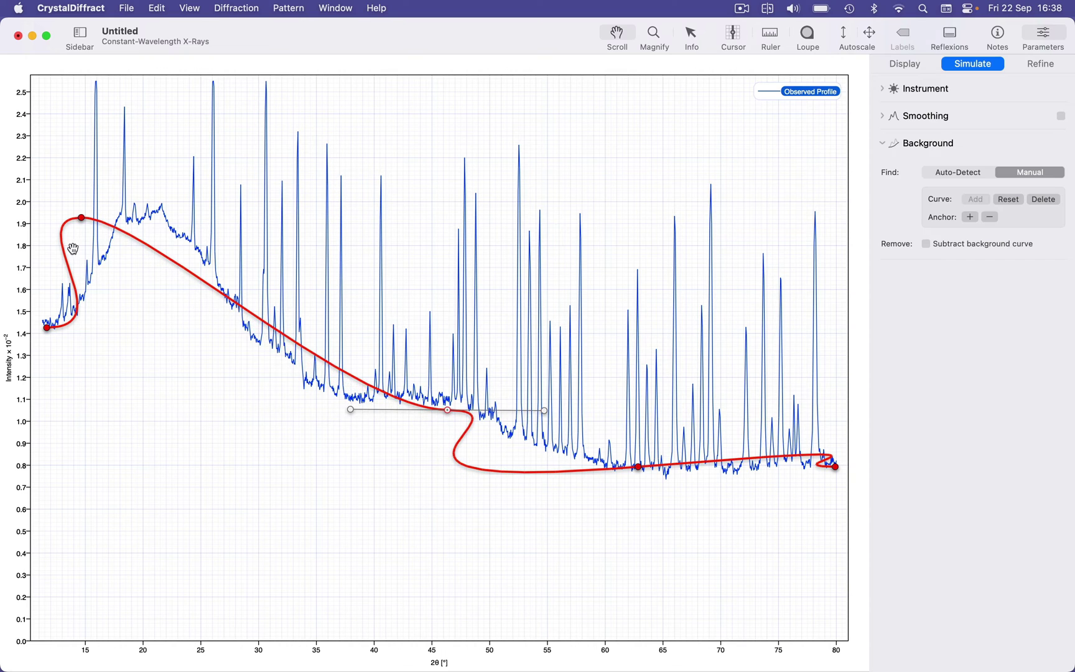
pyautogui.click(82, 217)
pyautogui.moveTo(82, 217); pyautogui.dragTo(146, 214)
pyautogui.moveTo(447, 410); pyautogui.dragTo(347, 397)
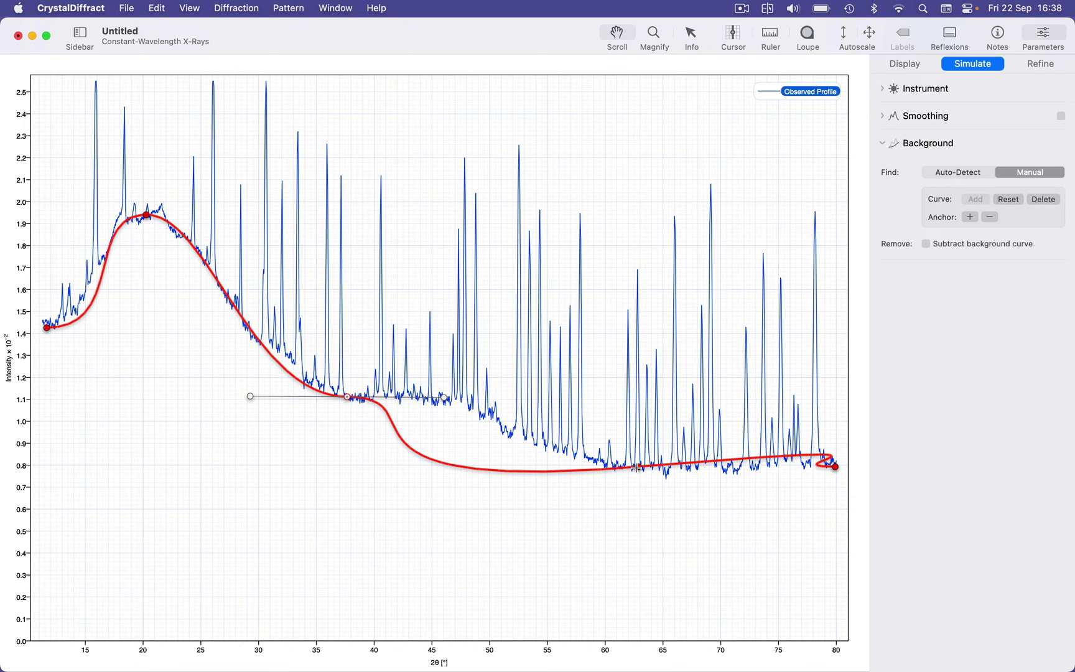
# Place the fourth anchor on the baseline at about 51.5° and 0.95 with short sloping handles, and shorten the end anchor's handle to about 67°
pyautogui.moveTo(638, 466); pyautogui.dragTo(502, 431)
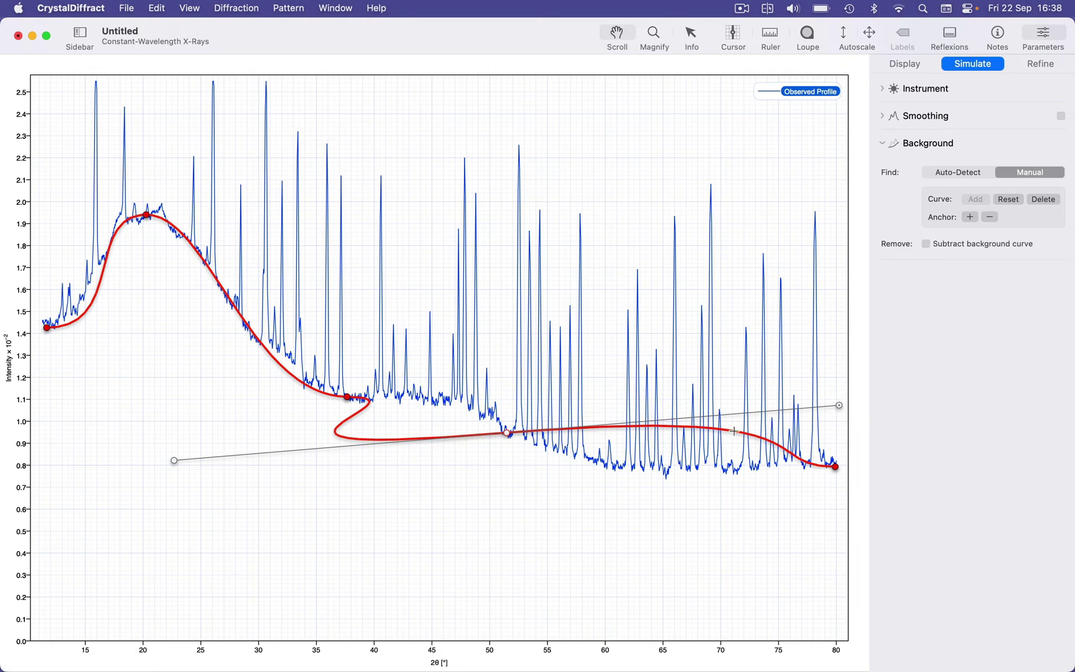
pyautogui.moveTo(839, 407); pyautogui.dragTo(592, 470)
pyautogui.click(834, 467)
pyautogui.moveTo(834, 467); pyautogui.dragTo(686, 483)
pyautogui.click(506, 432)
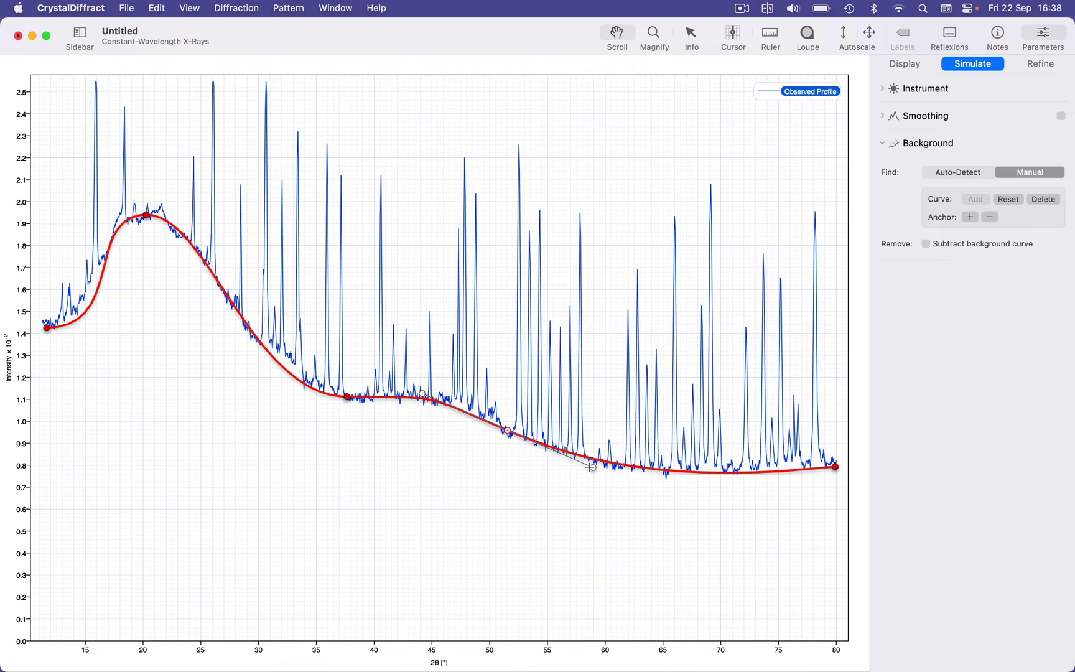
pyautogui.moveTo(592, 467); pyautogui.dragTo(583, 466)
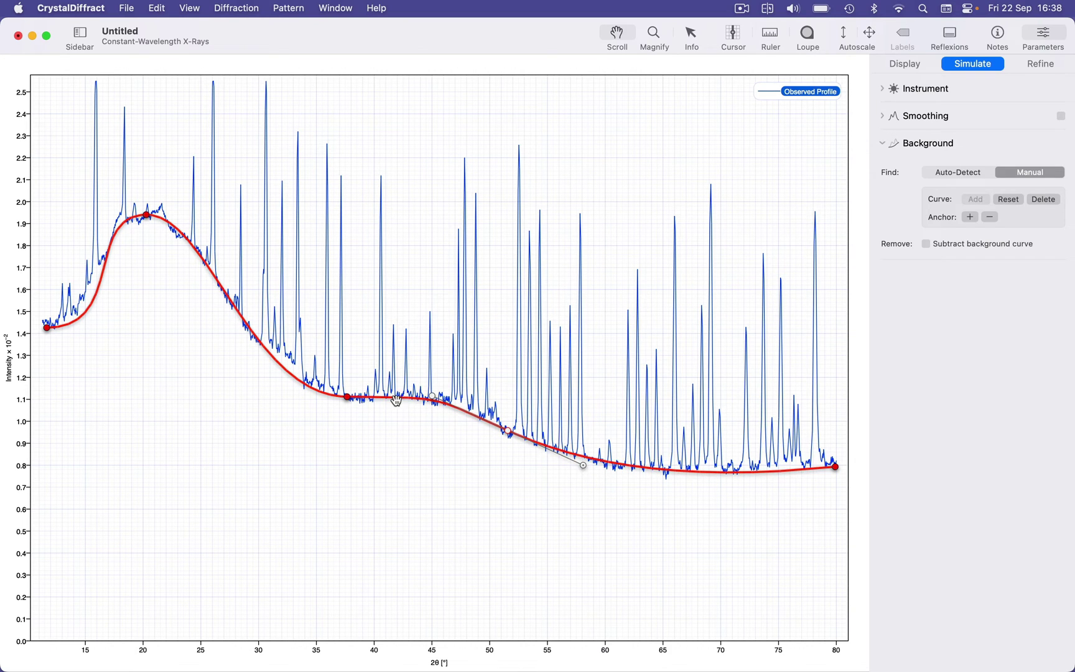
# Fine-tune the curve fit by moving the third anchor to about 38.7° and 1.1 and slightly adjusting the second and first anchors' handles
pyautogui.moveTo(347, 397); pyautogui.dragTo(359, 399)
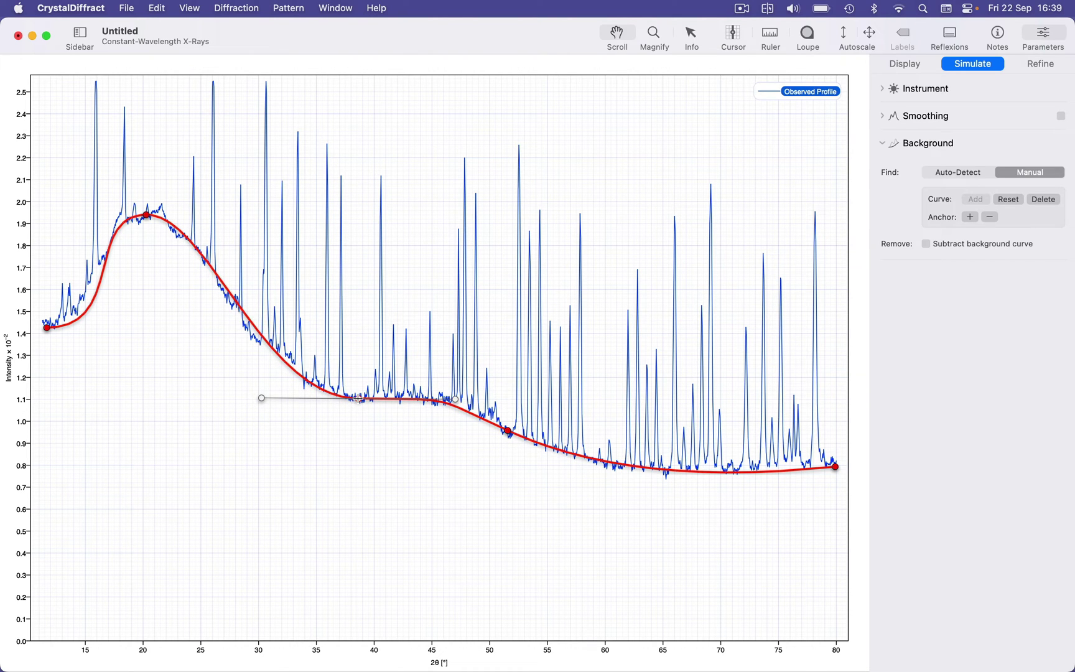
pyautogui.click(146, 214)
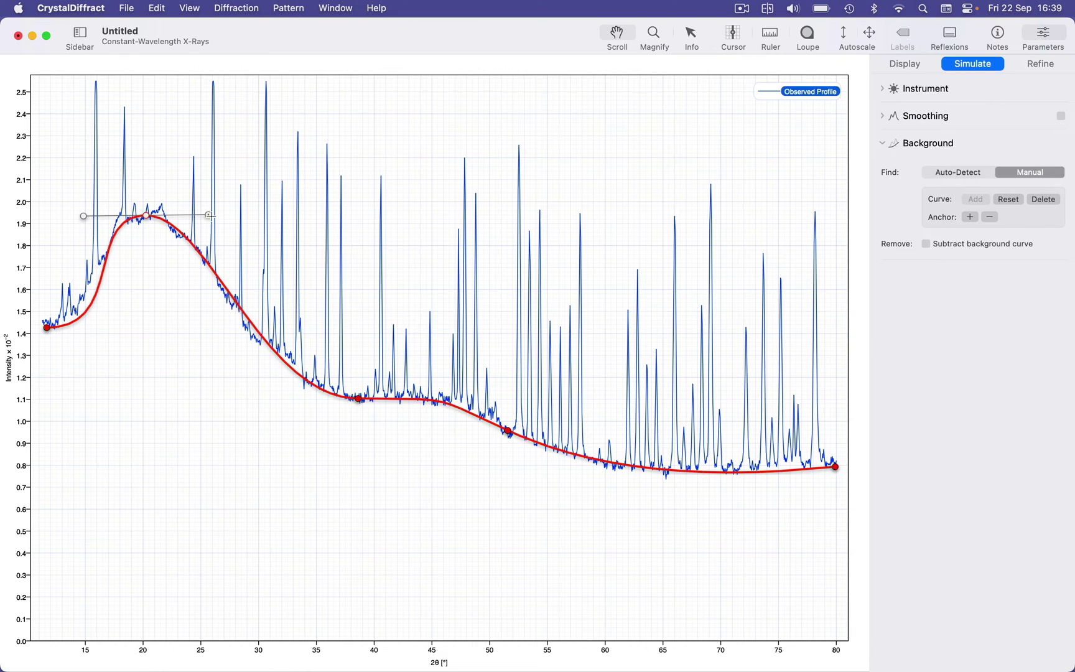
pyautogui.moveTo(209, 215); pyautogui.dragTo(204, 219)
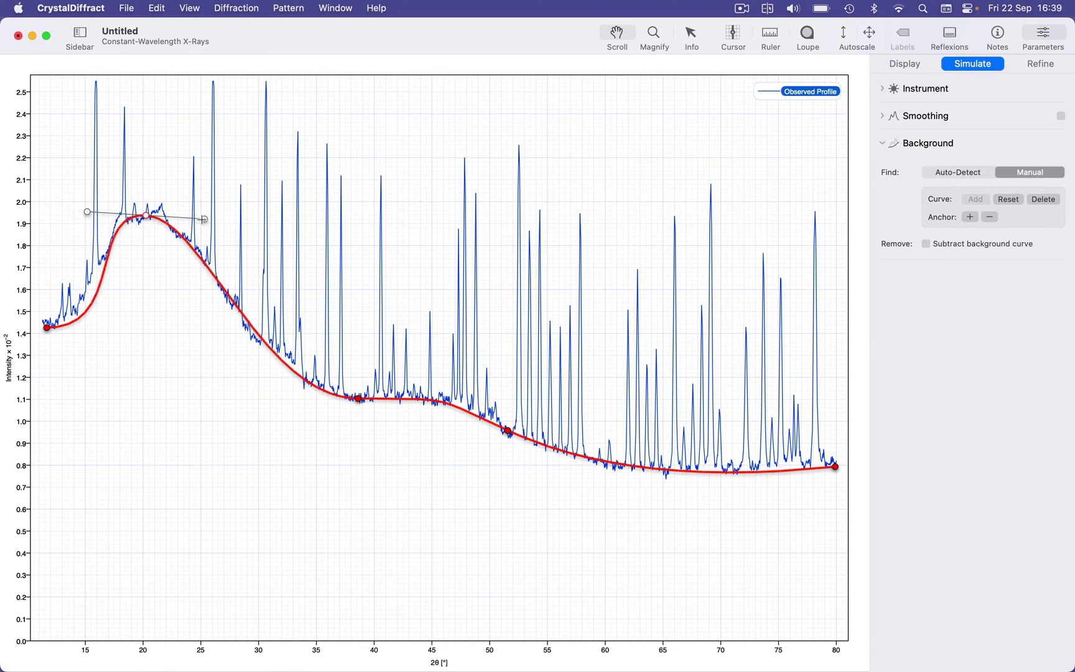
pyautogui.click(47, 327)
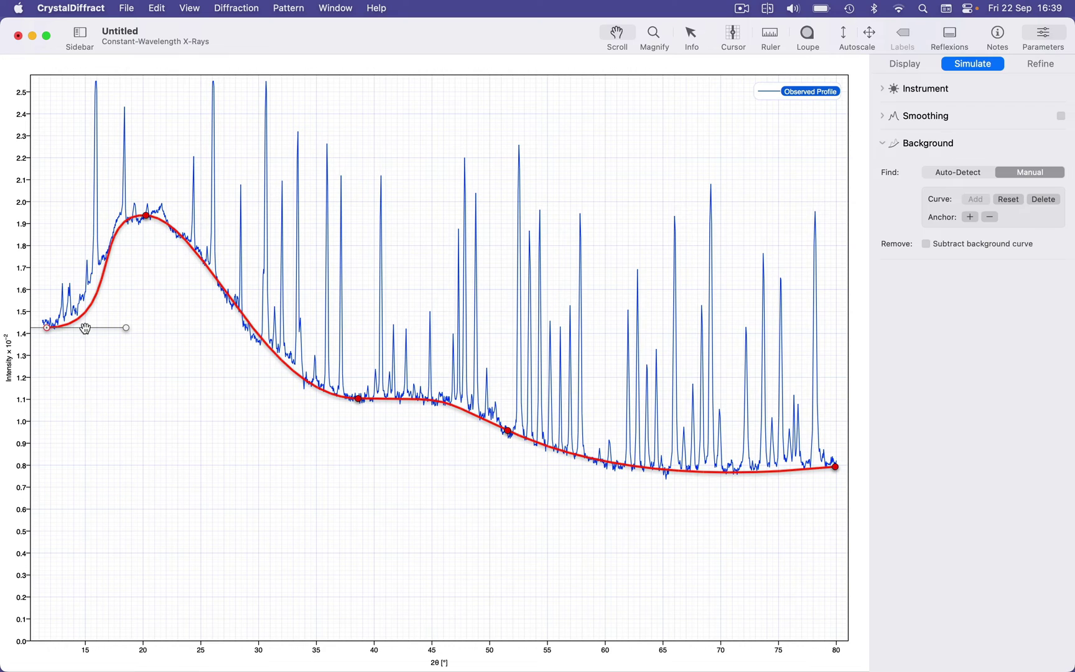
pyautogui.moveTo(124, 328); pyautogui.dragTo(109, 324)
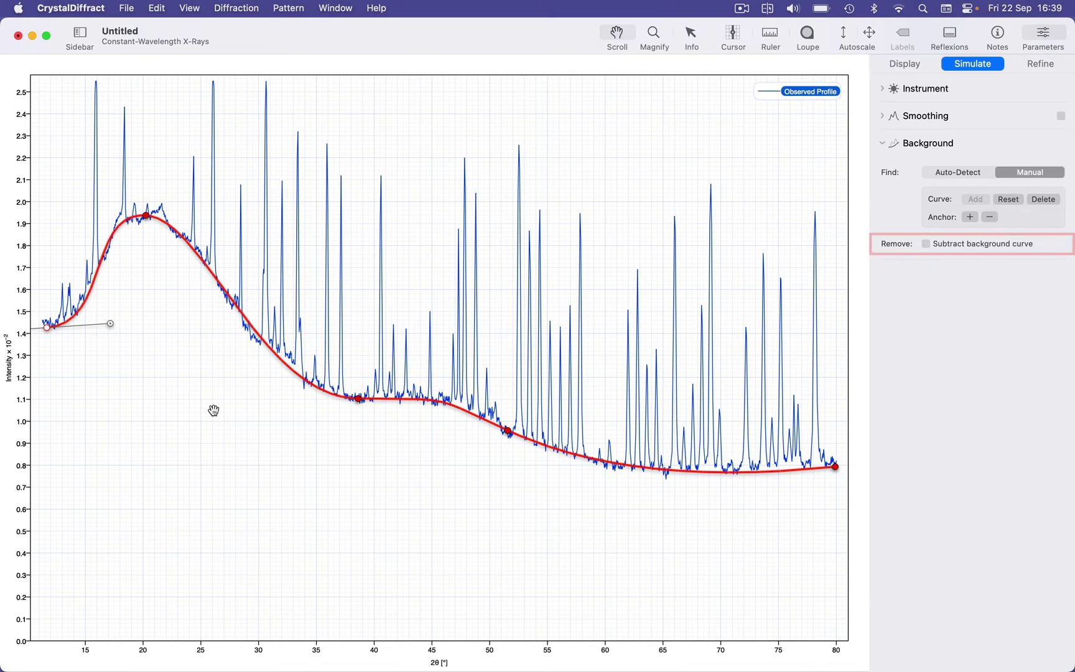
# Subtract the manual background curve from the Observed Profile, and delete that curve
pyautogui.click(938, 244)
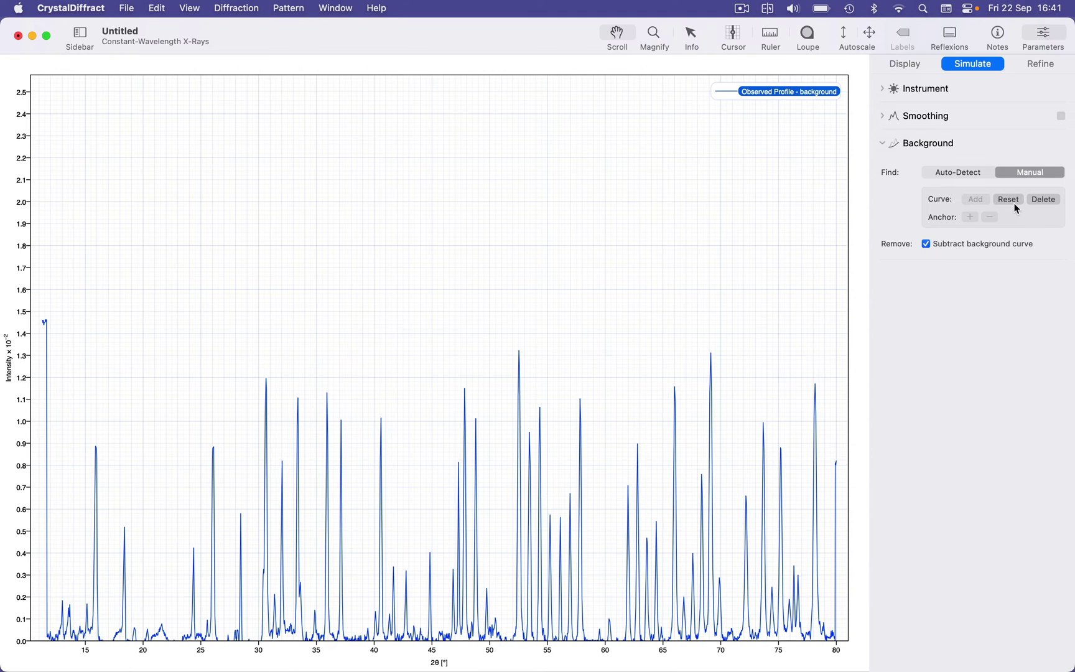
pyautogui.click(1043, 200)
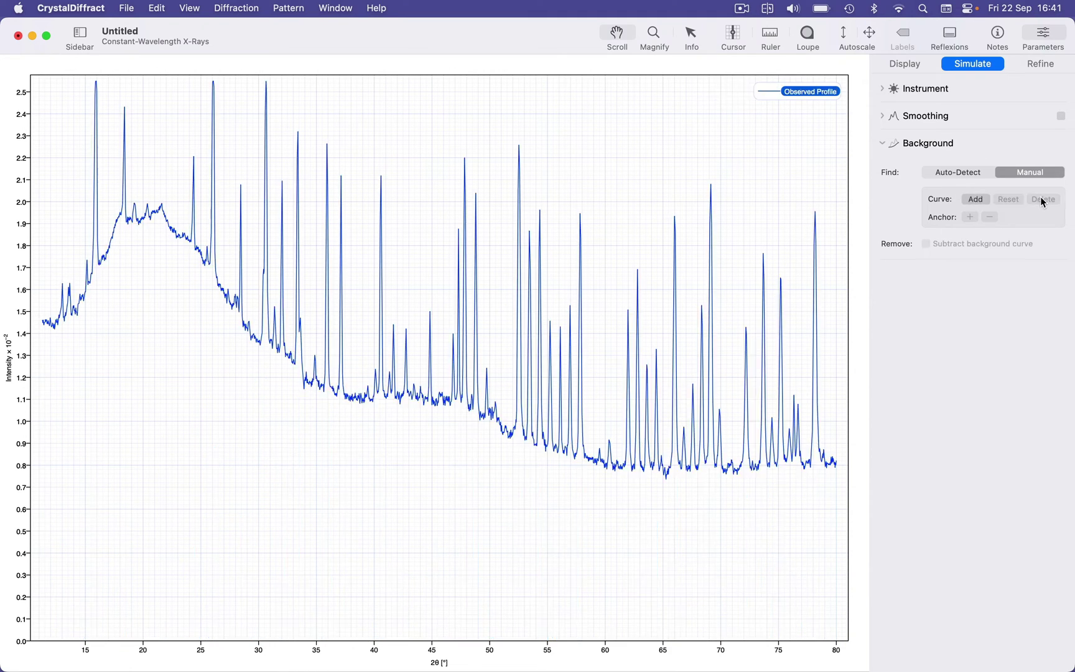
# Calculate and subtract an auto-detected background curve from the Observed Profile, and autoscale the plot's intensity axis
pyautogui.click(981, 175)
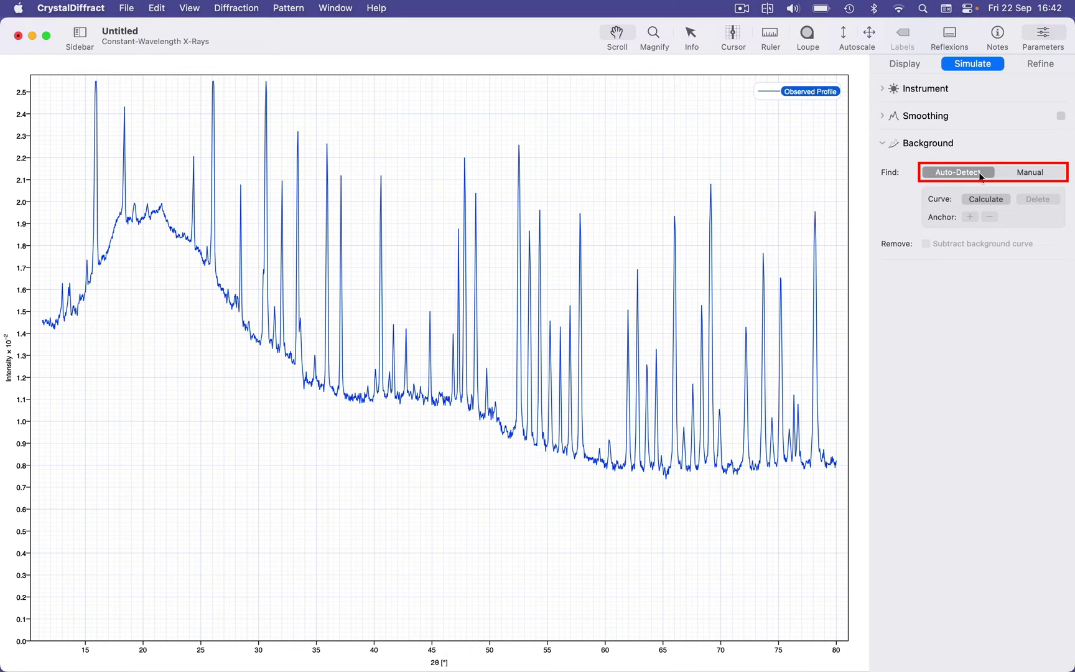
pyautogui.click(986, 199)
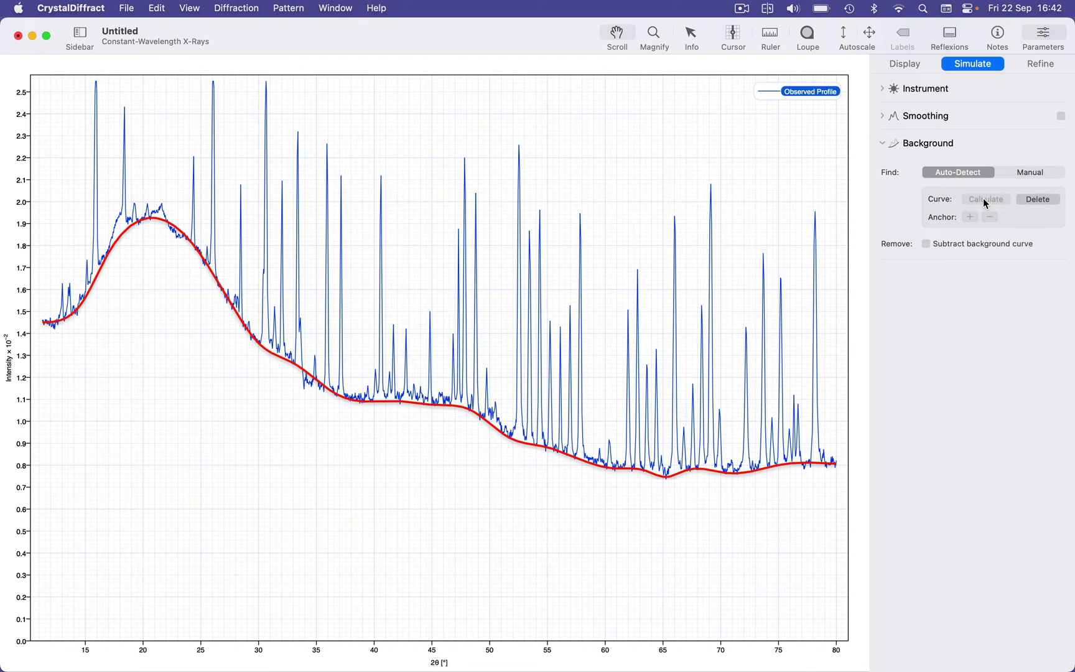
pyautogui.click(991, 246)
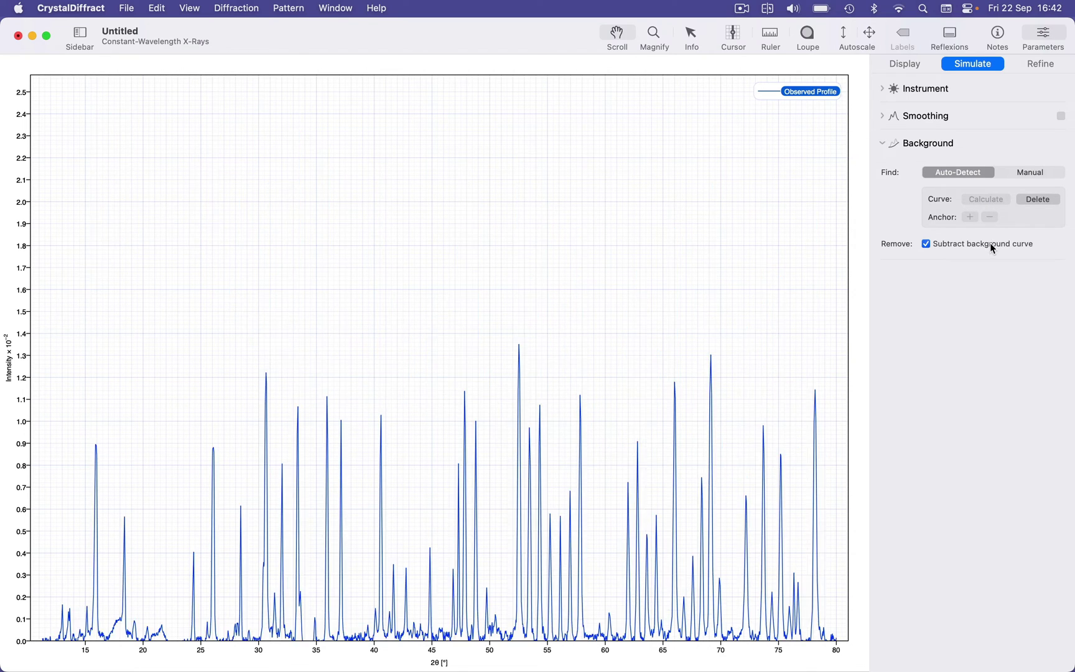
pyautogui.click(846, 35)
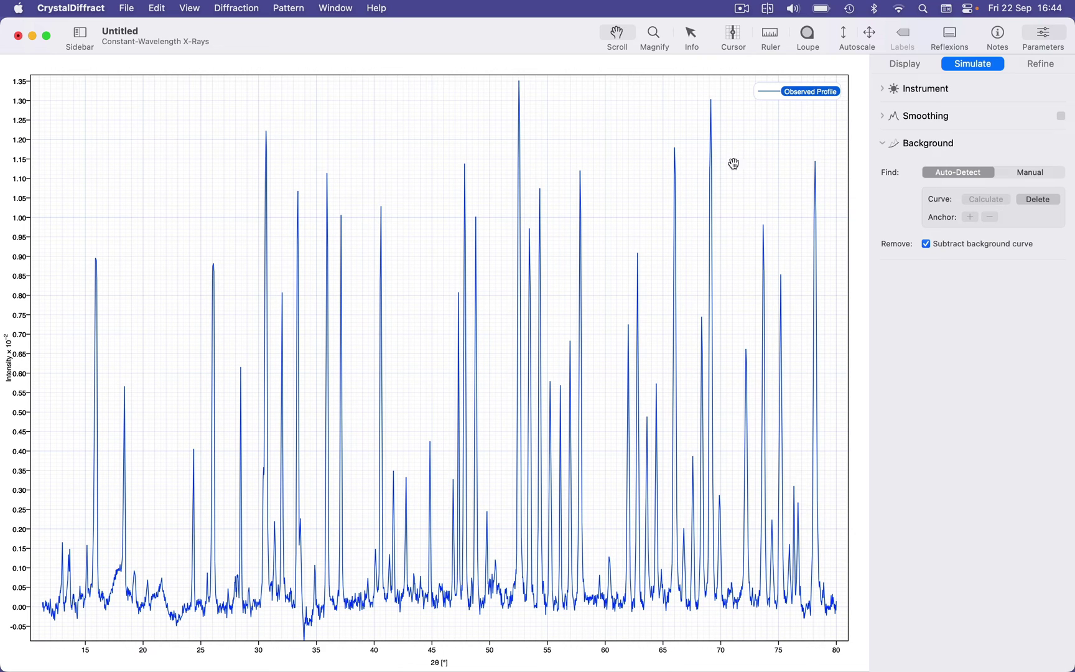
# Show the sidebar listing the patterns, and review the options for adding patterns to the window
pyautogui.click(81, 35)
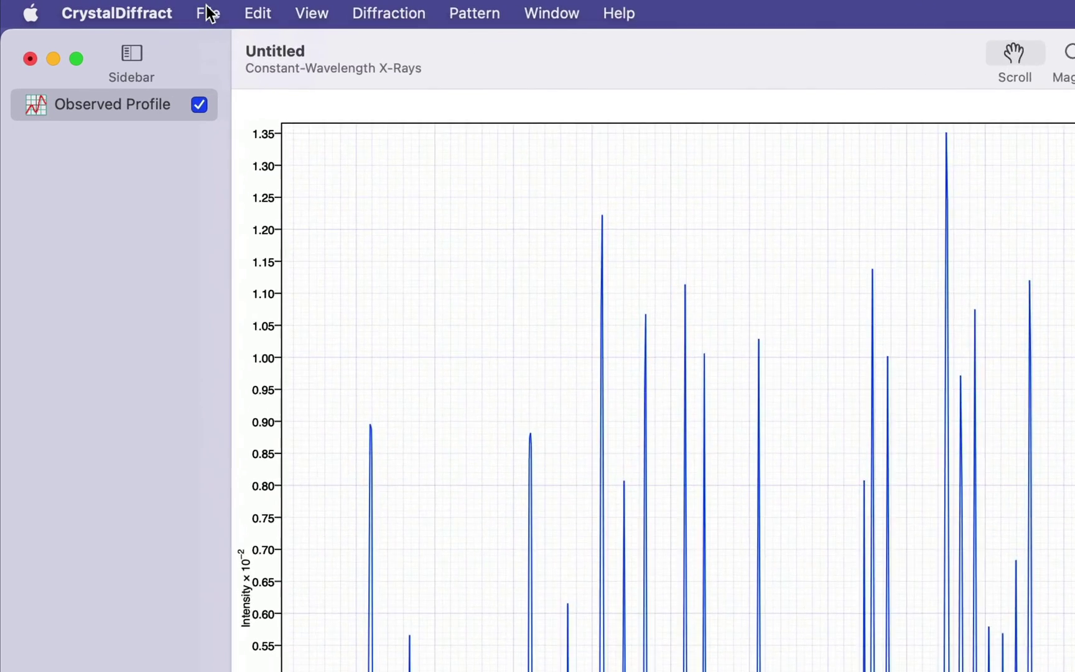
pyautogui.click(128, 8)
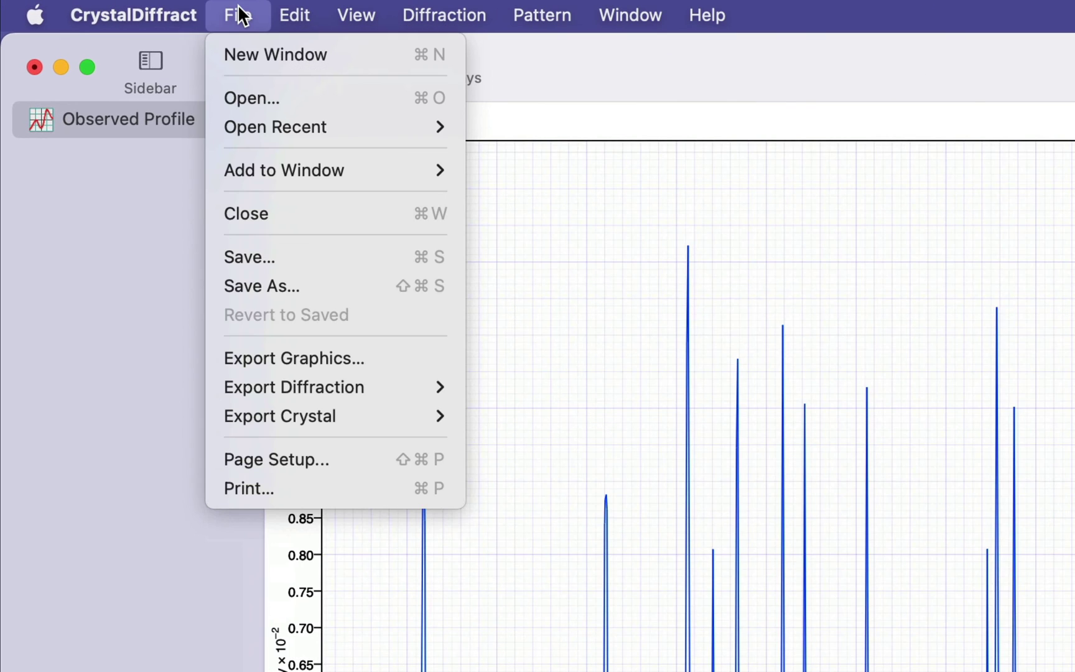
pyautogui.moveTo(277, 168)
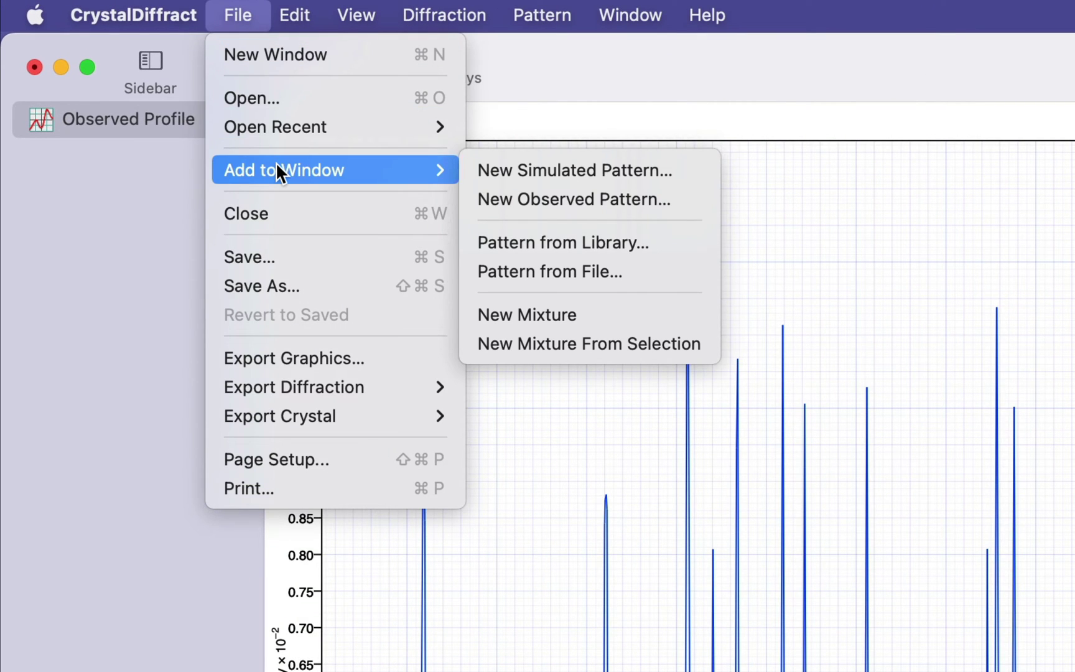
pyautogui.click(244, 7)
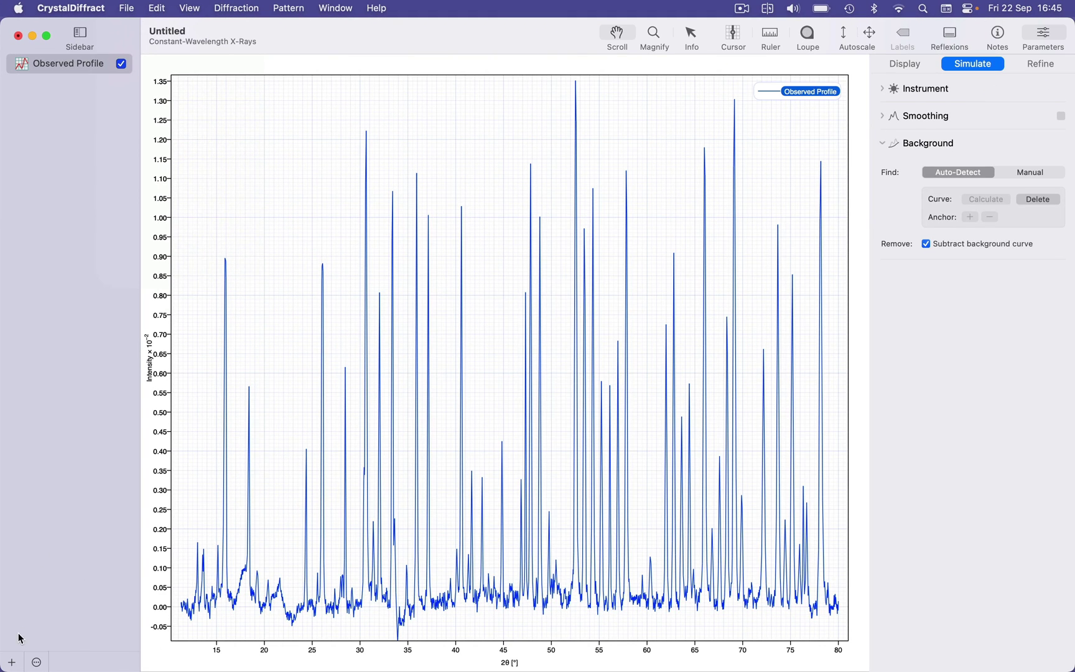
# Start adding a pattern from the structure library, and browse its inorganic non-silicate minerals down to the Borates
pyautogui.click(13, 662)
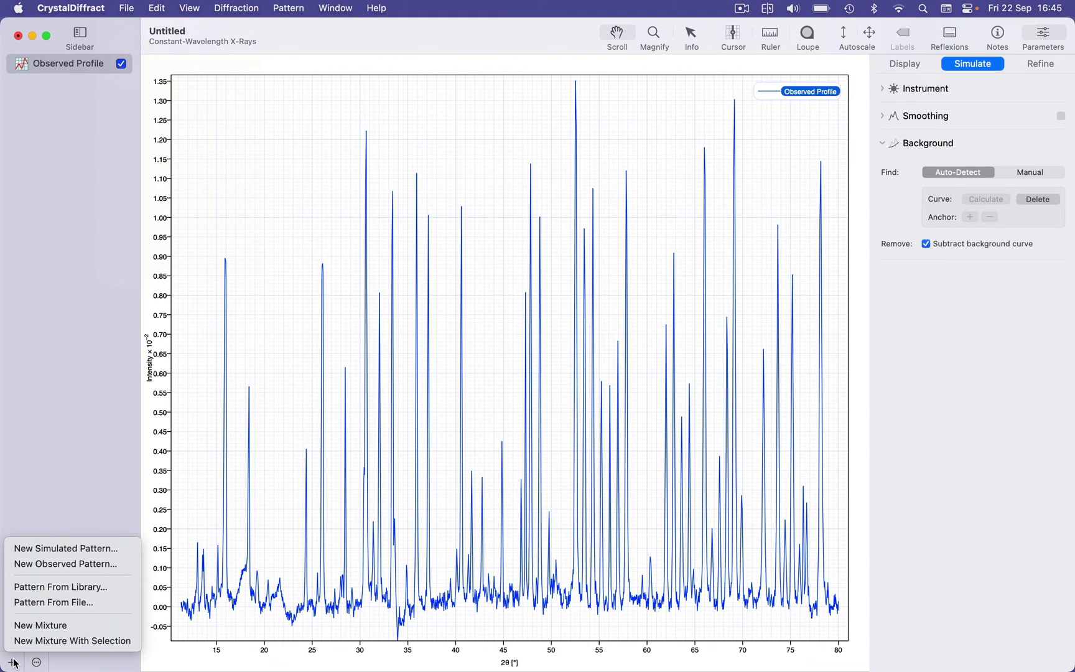
pyautogui.click(92, 588)
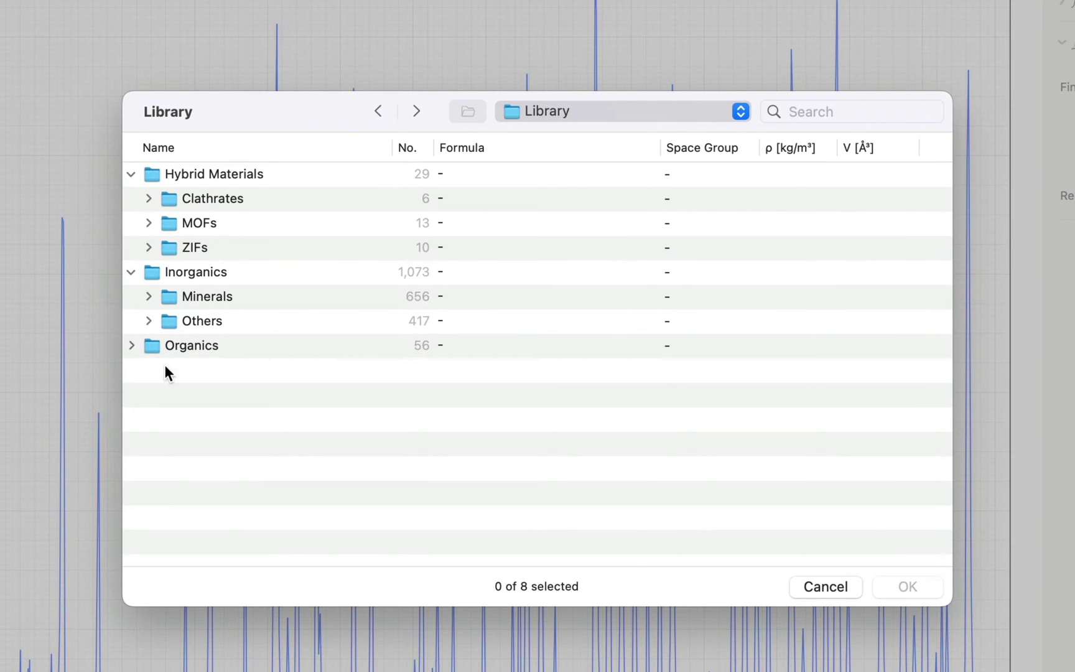
pyautogui.click(149, 297)
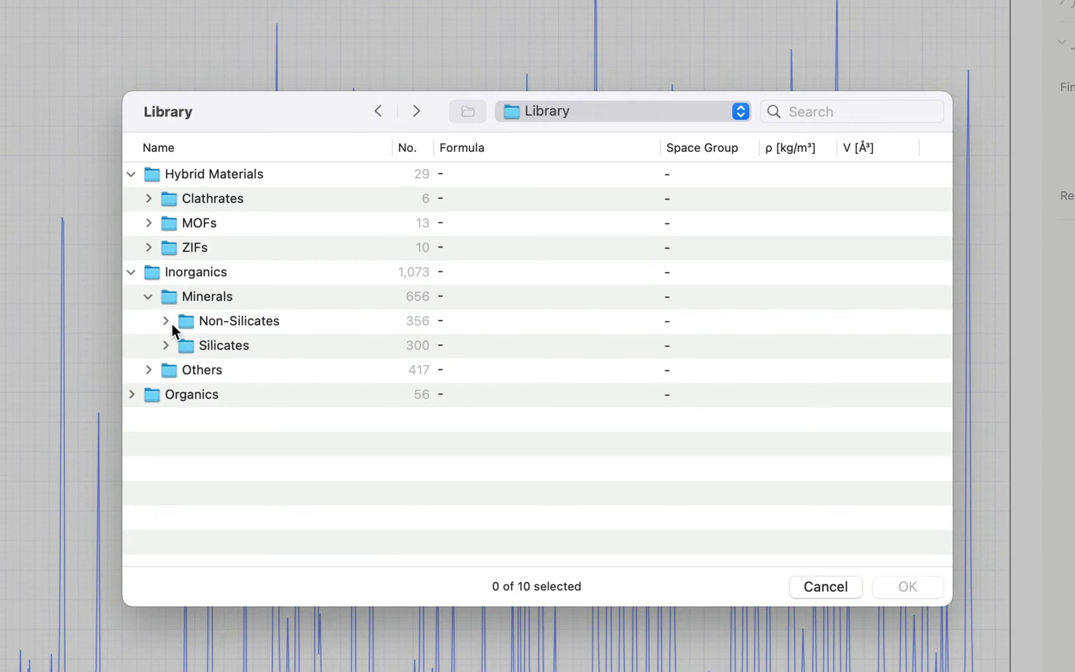
pyautogui.click(166, 320)
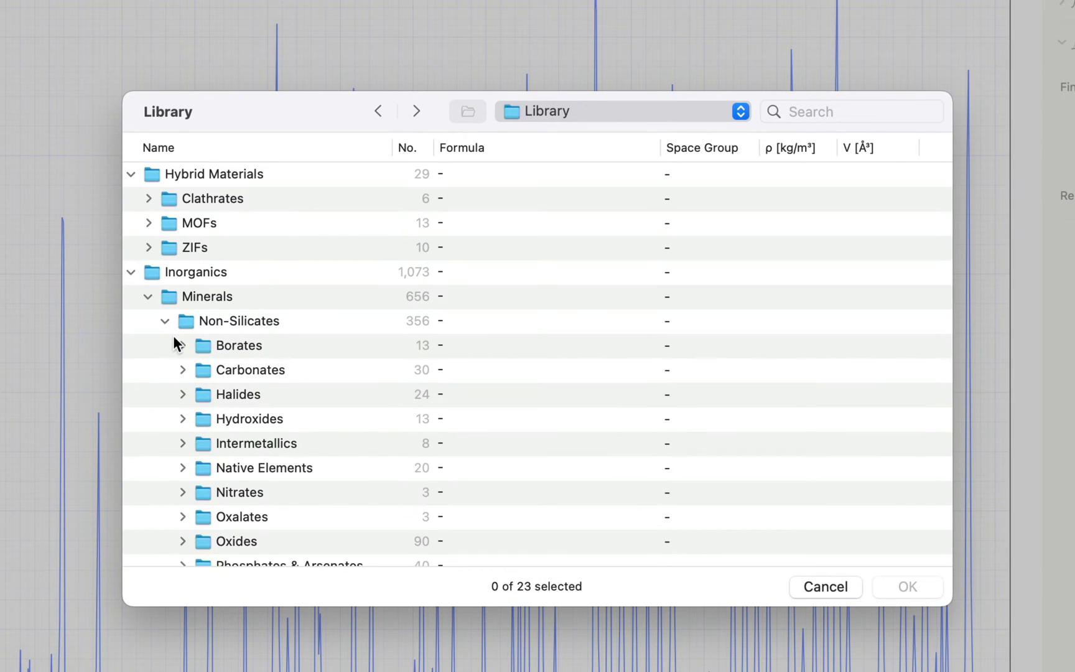
pyautogui.click(182, 346)
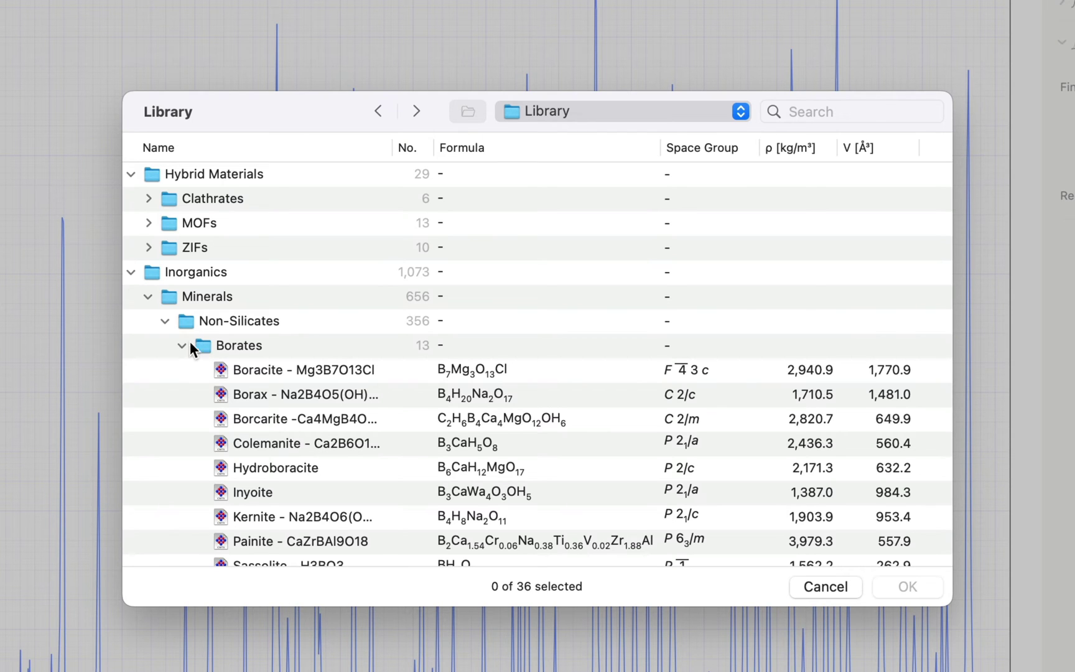
# Search the library for "analc" and add the Analcime structure as a simulated pattern
pyautogui.click(816, 112)
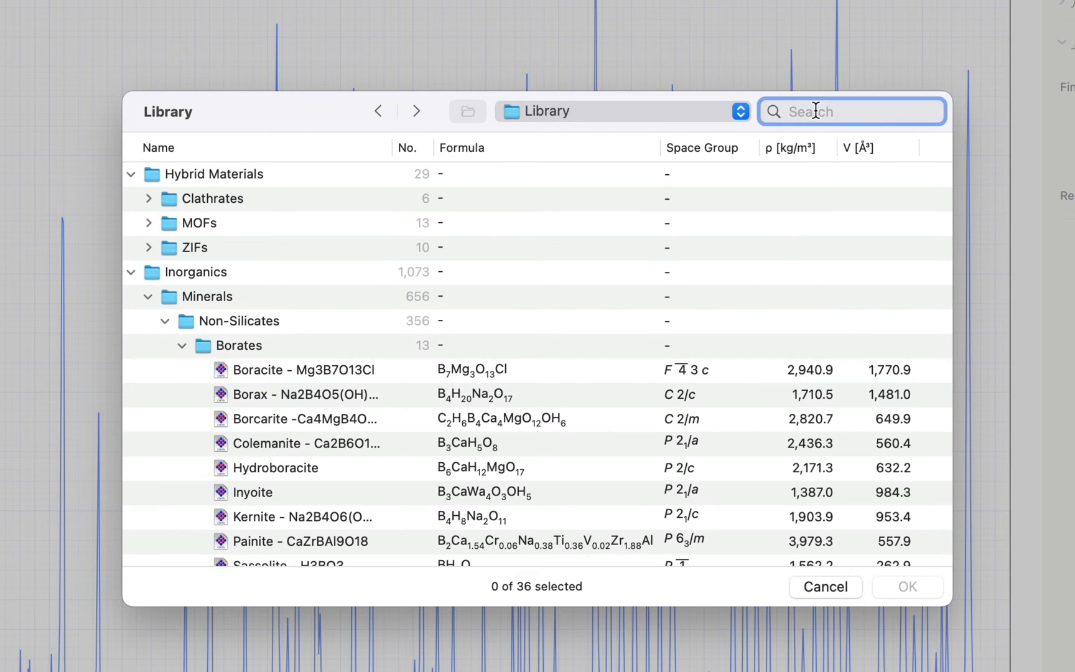
pyautogui.write('analc')
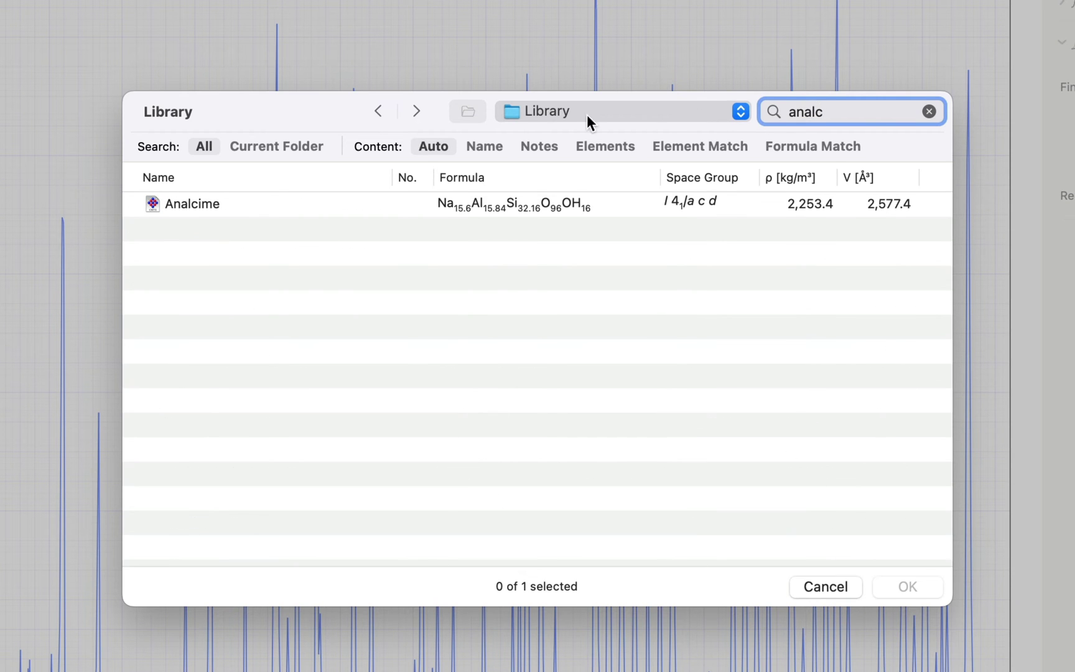
pyautogui.doubleClick(215, 205)
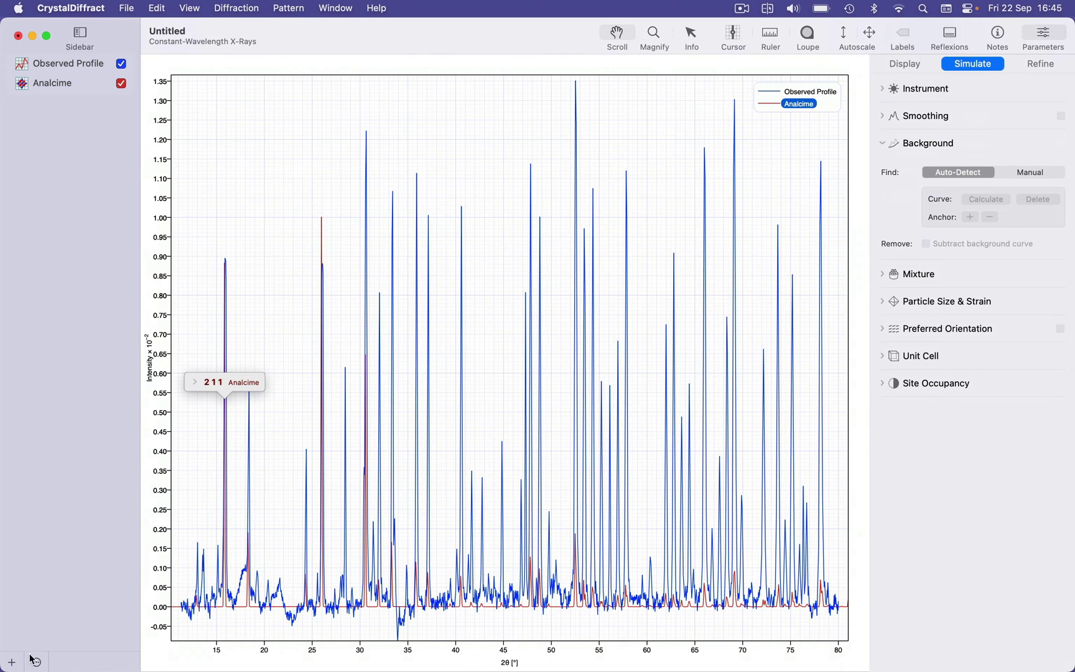
# Search the structure library for "Si" with Formula Match and add the Silicon structure as a simulated pattern
pyautogui.click(12, 663)
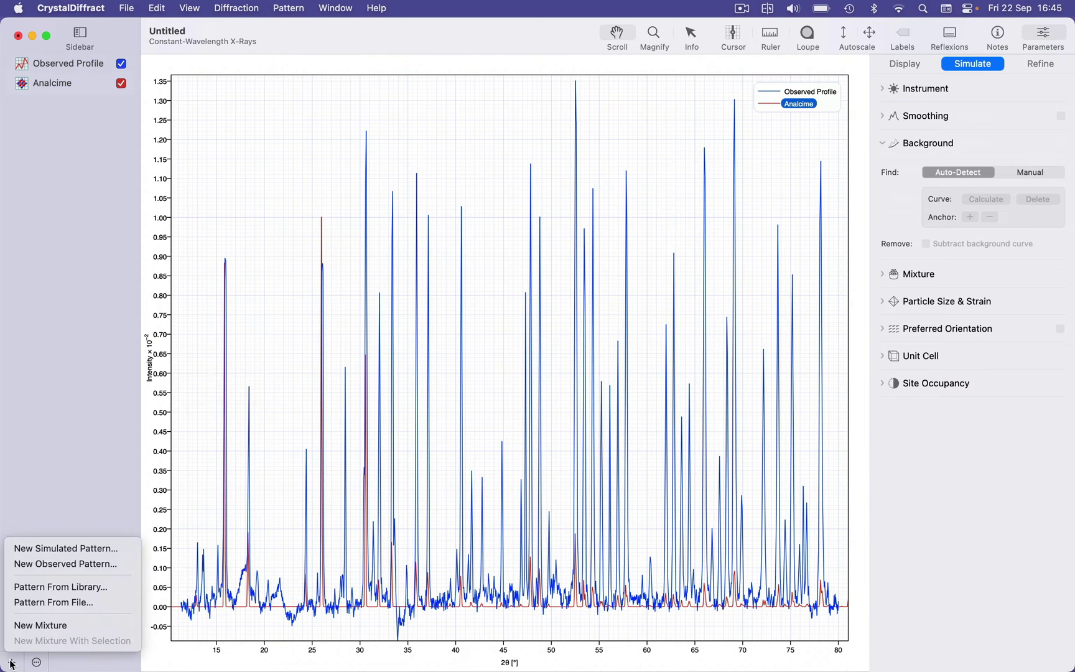
pyautogui.click(63, 588)
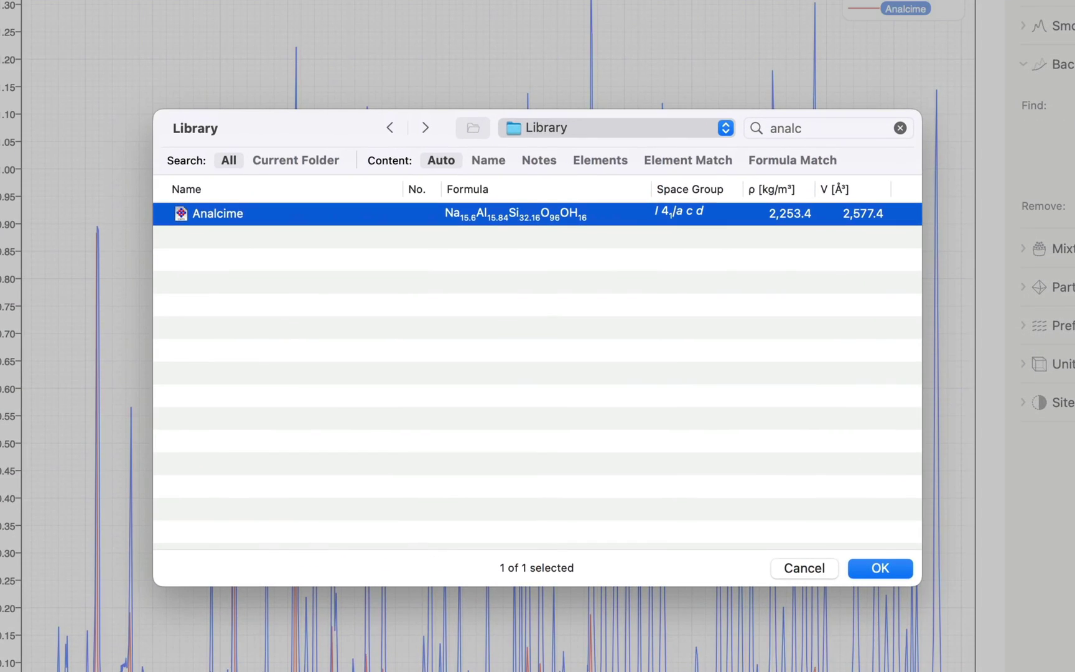
pyautogui.click(803, 134)
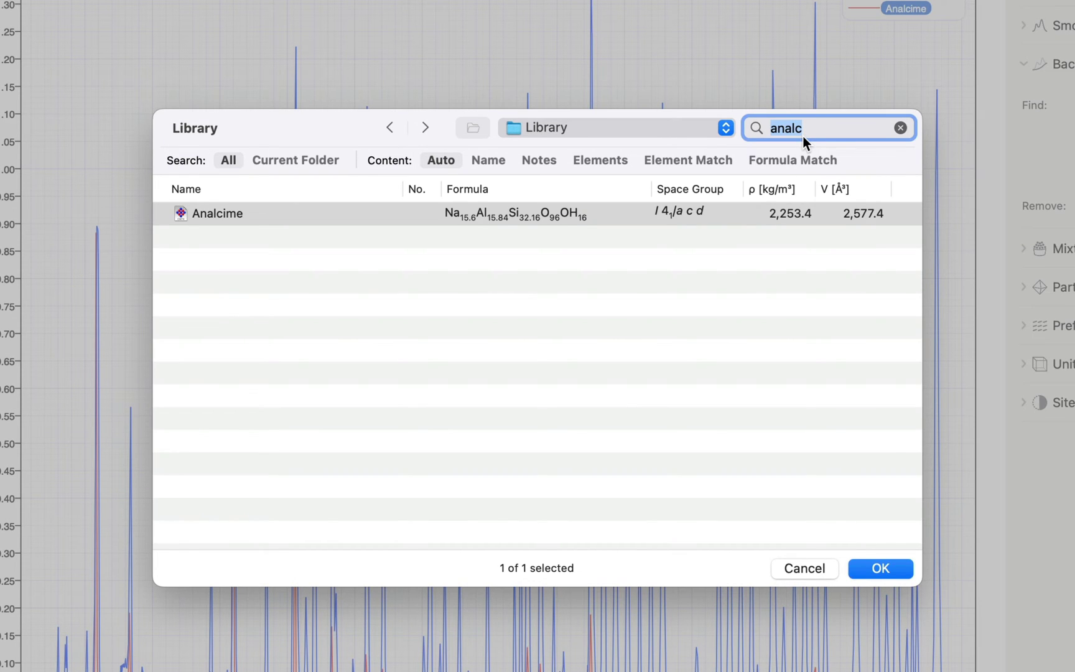
pyautogui.write('Si')
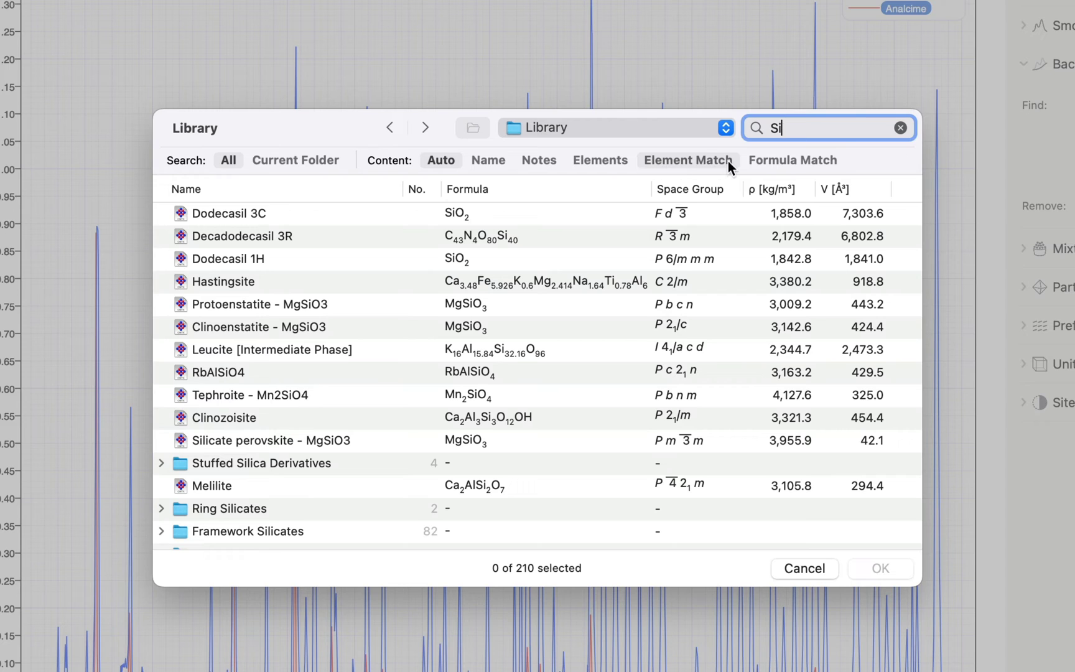
pyautogui.click(822, 164)
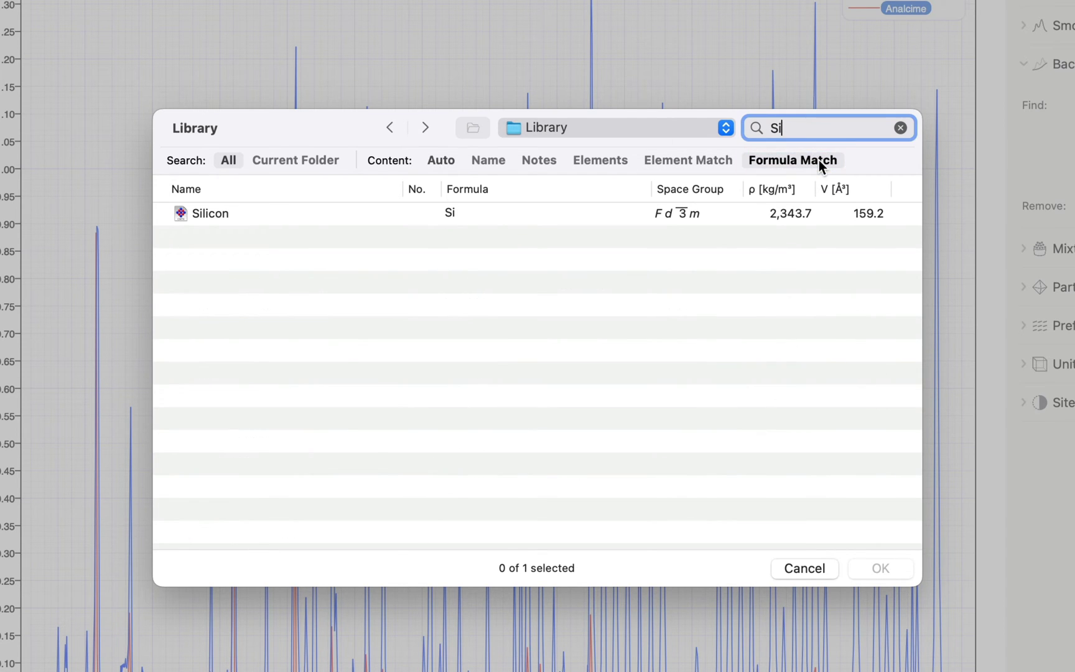
pyautogui.doubleClick(220, 216)
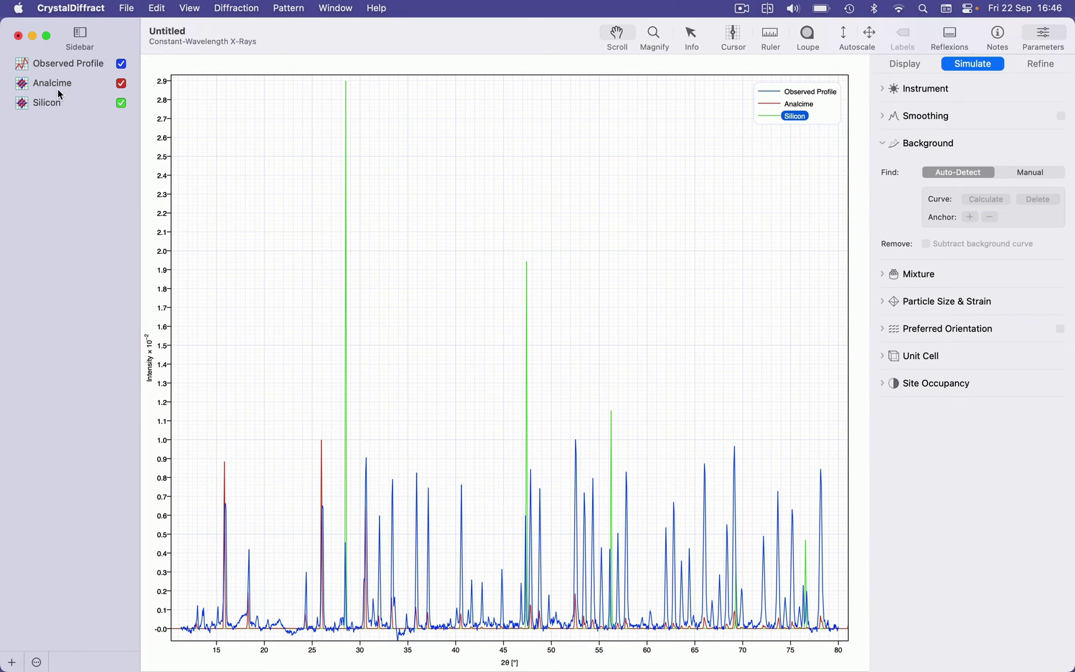
# Select the Observed Profile, Analcime and Silicon patterns in turn to review their information and simulation parameters
pyautogui.click(66, 68)
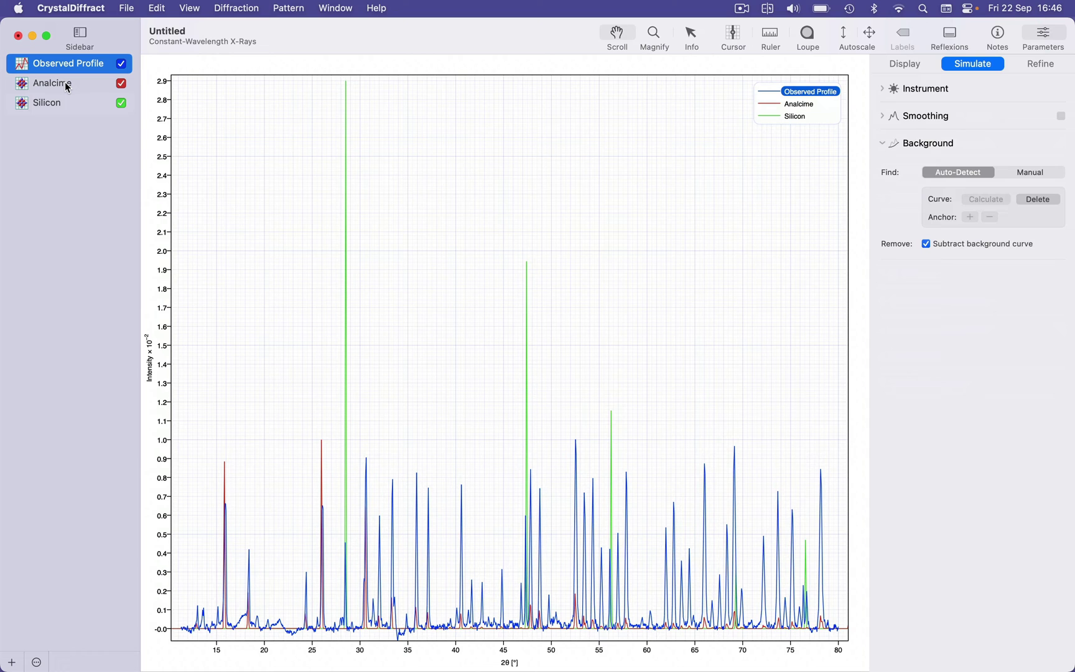
pyautogui.moveTo(68, 87)
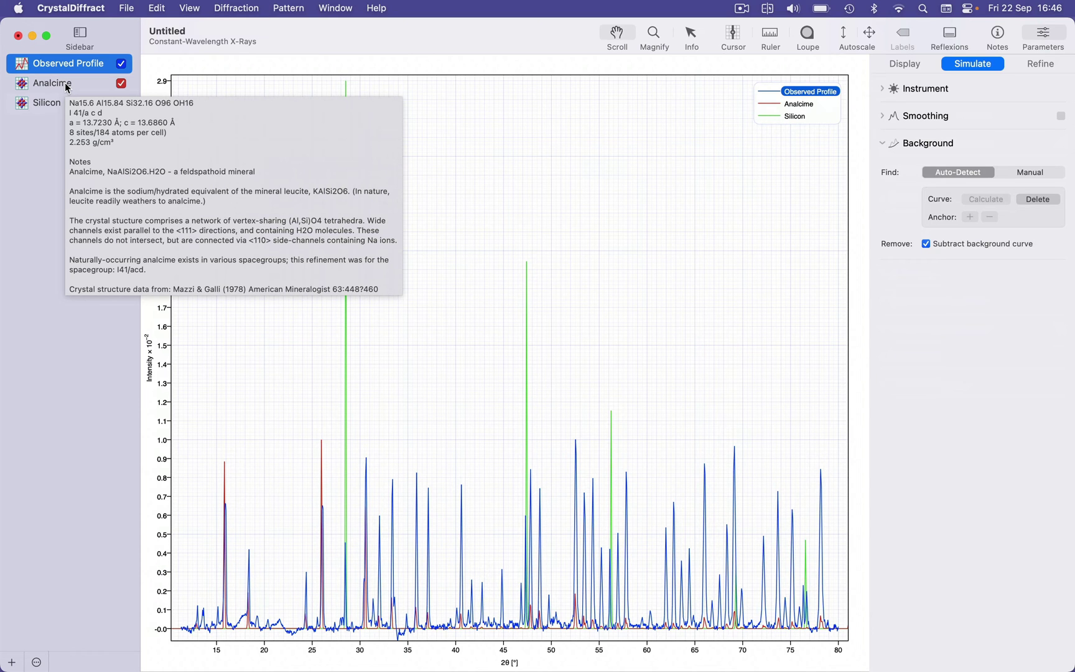
pyautogui.click(68, 87)
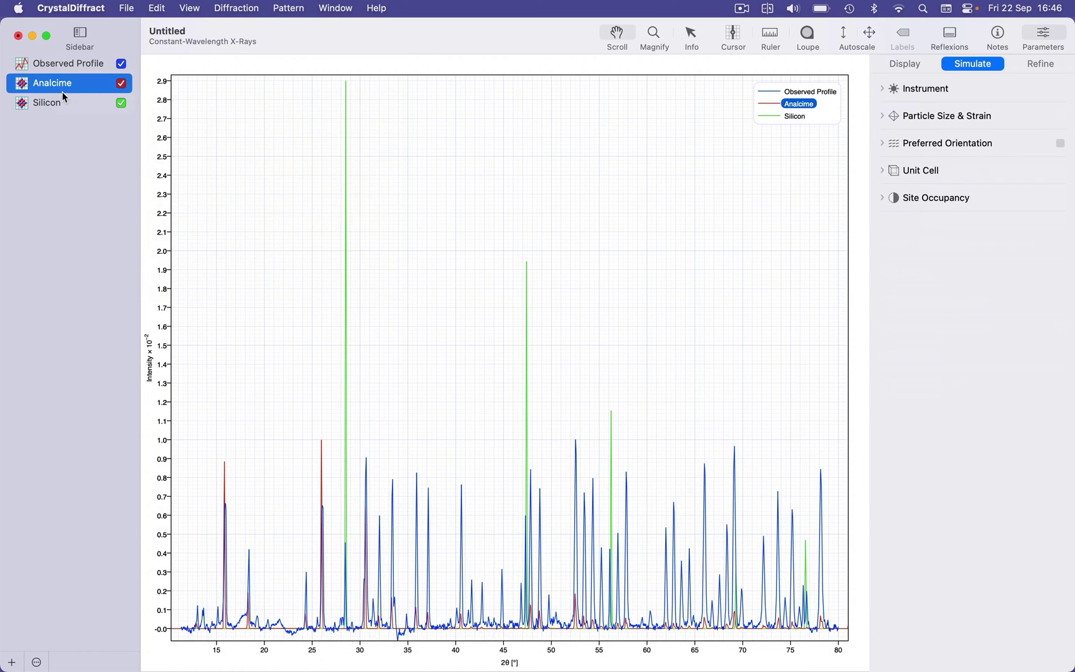
pyautogui.click(62, 106)
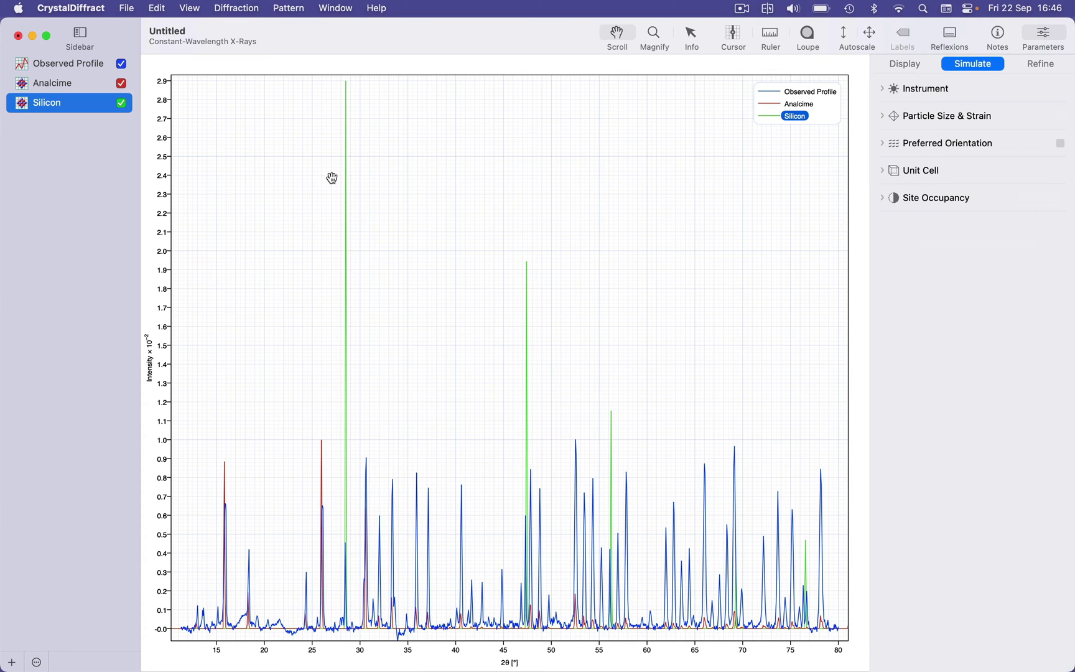
# Show the three patterns stacked along the intensity axis, and collapse them back onto a common baseline
pyautogui.click(191, 8)
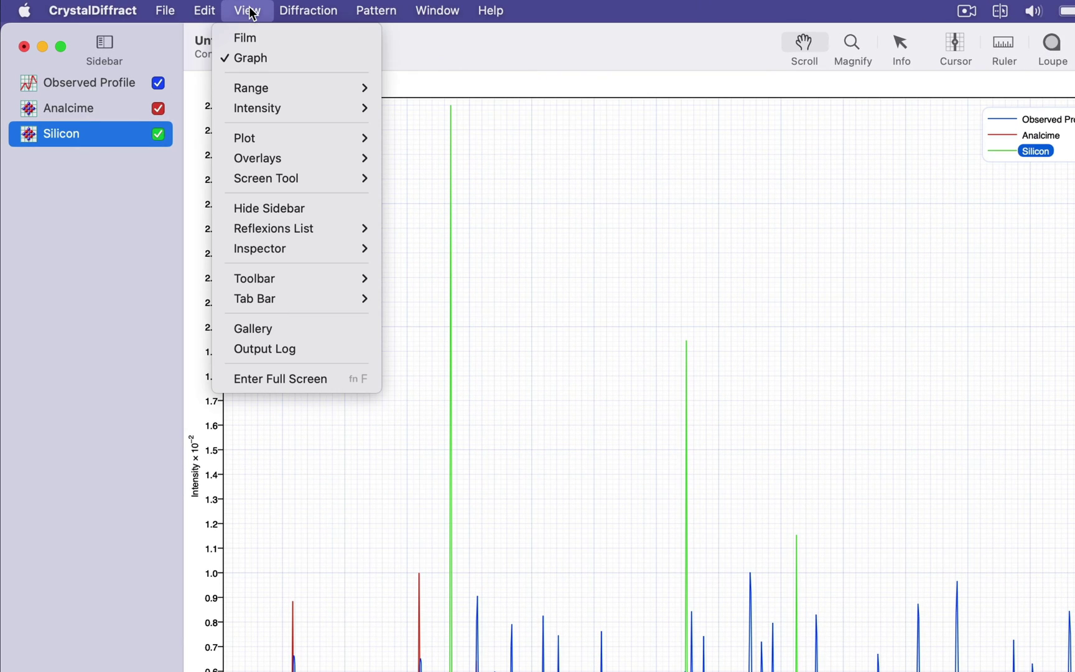
pyautogui.moveTo(269, 110)
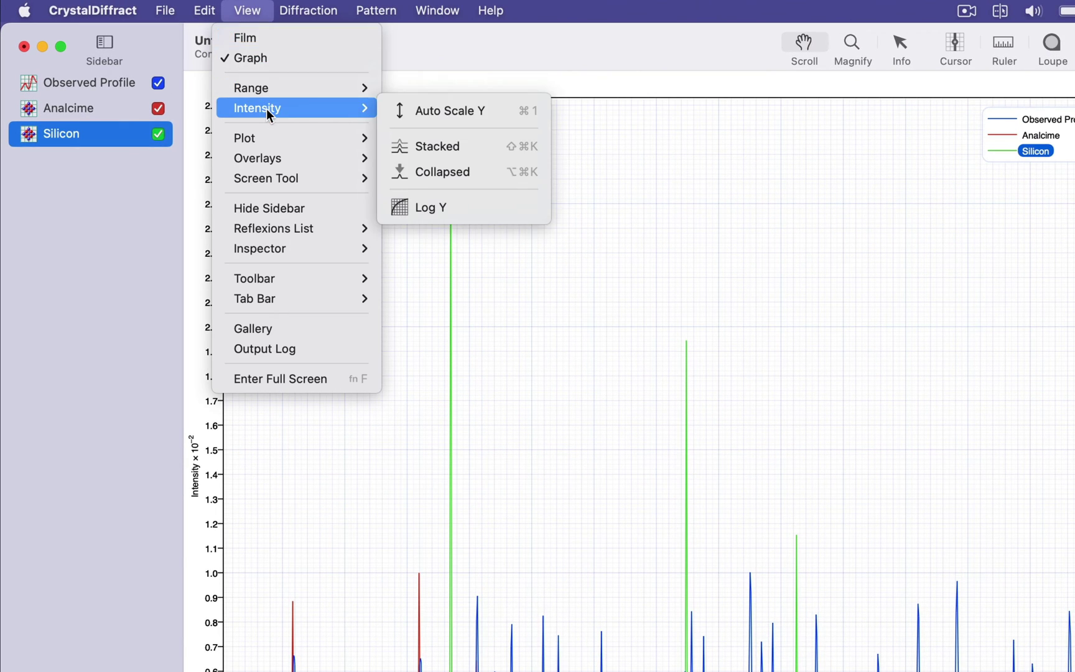
pyautogui.click(456, 153)
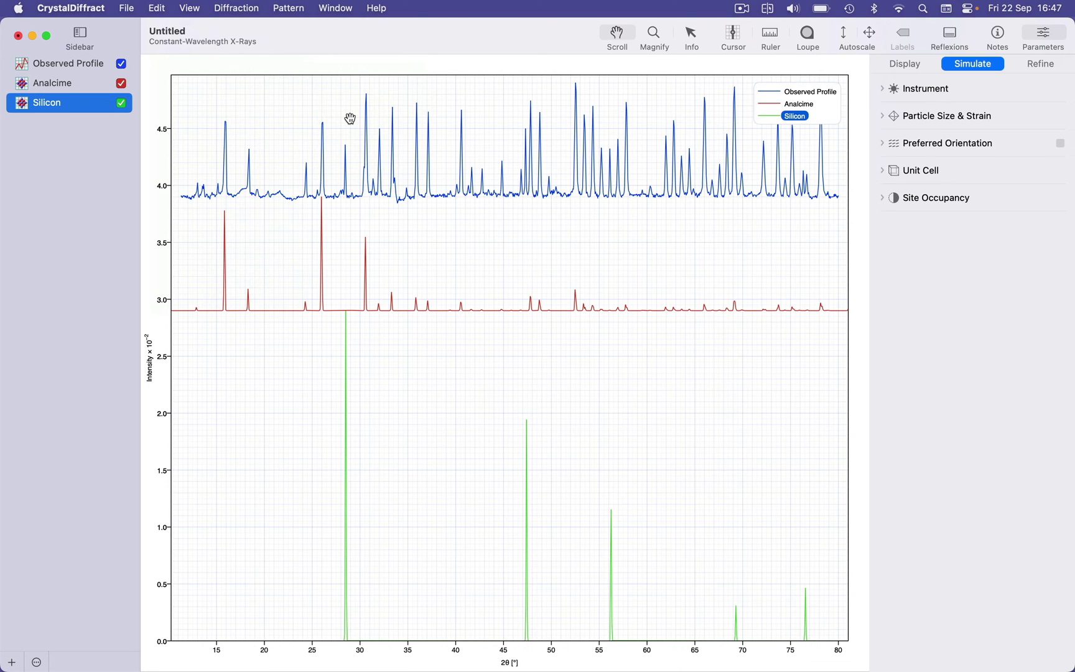
pyautogui.click(188, 7)
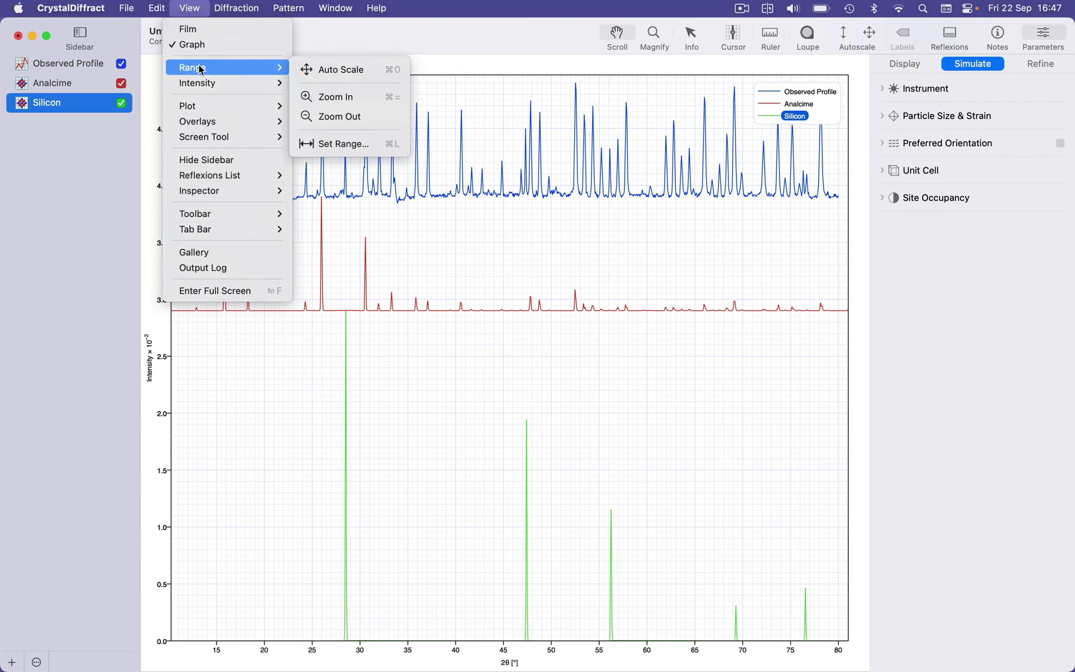
pyautogui.moveTo(202, 83)
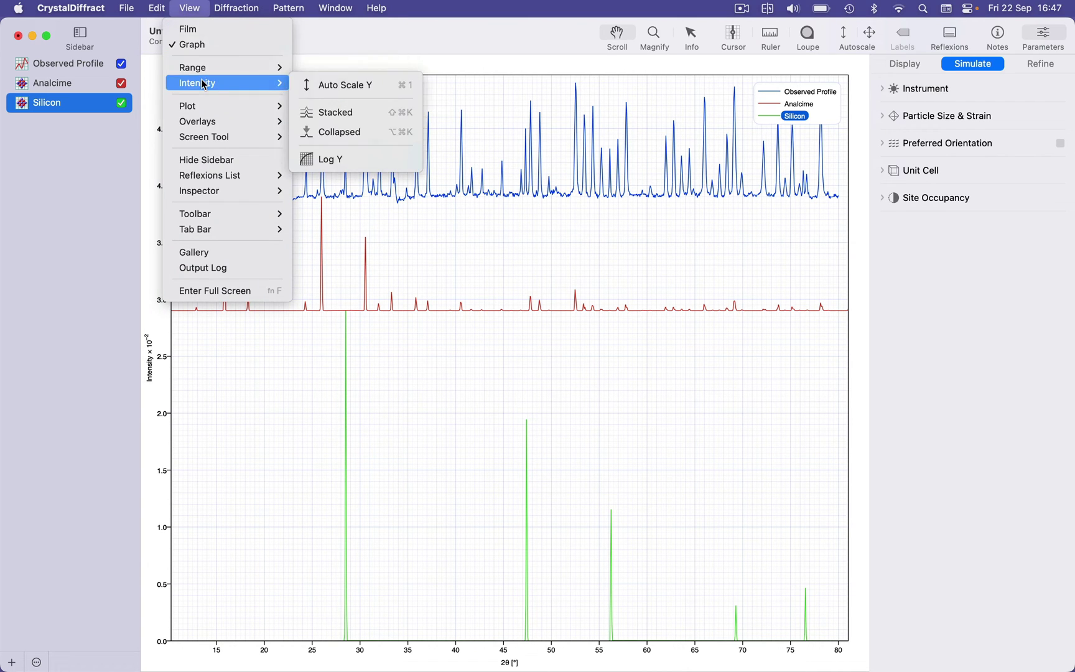
pyautogui.click(357, 133)
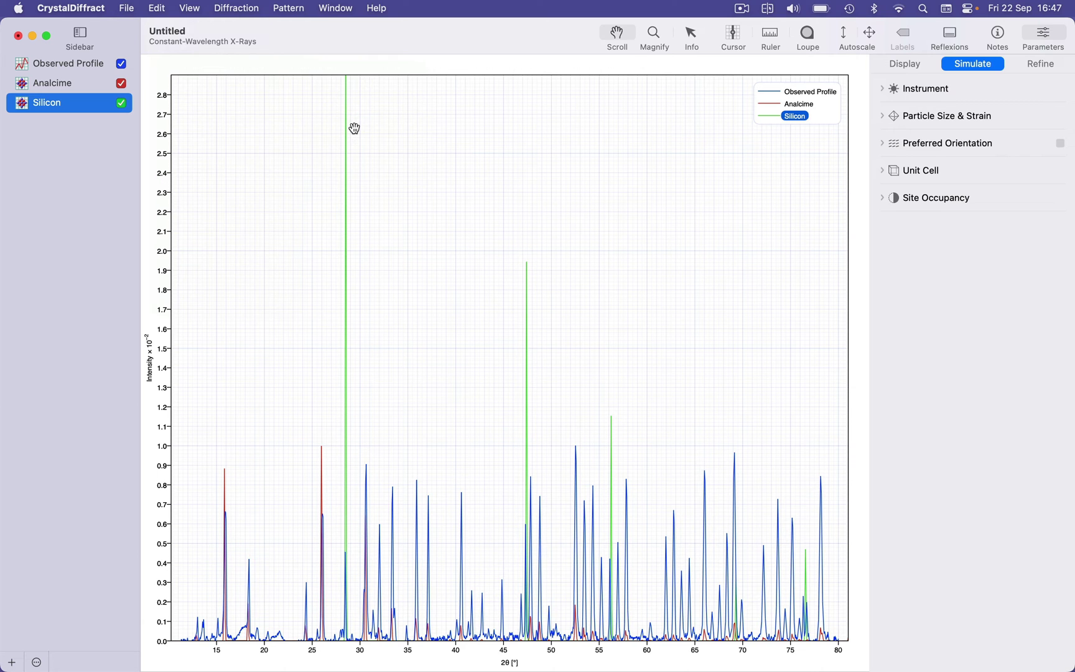
# Display the patterns as film strips and move the Observed Profile between Analcime and Silicon
pyautogui.click(194, 7)
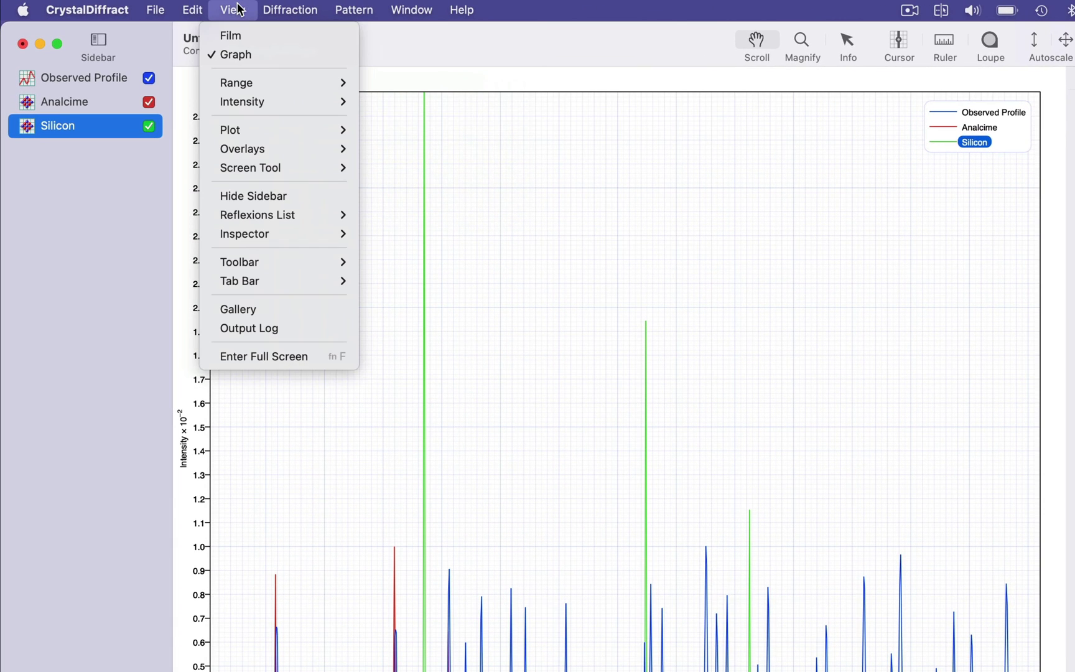
pyautogui.click(238, 32)
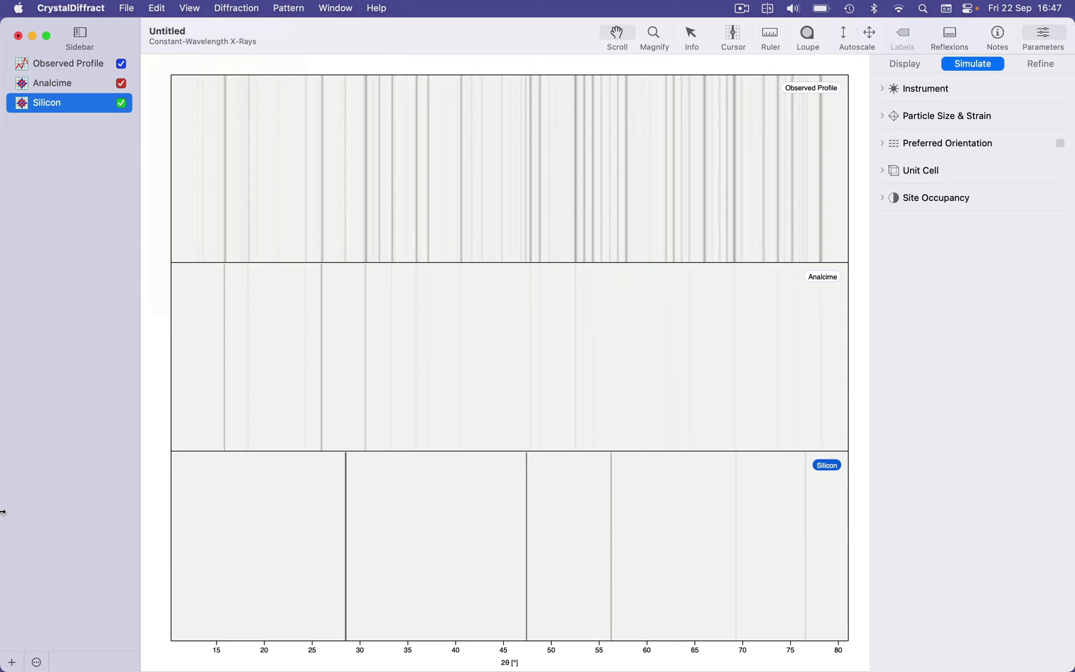
pyautogui.click(66, 66)
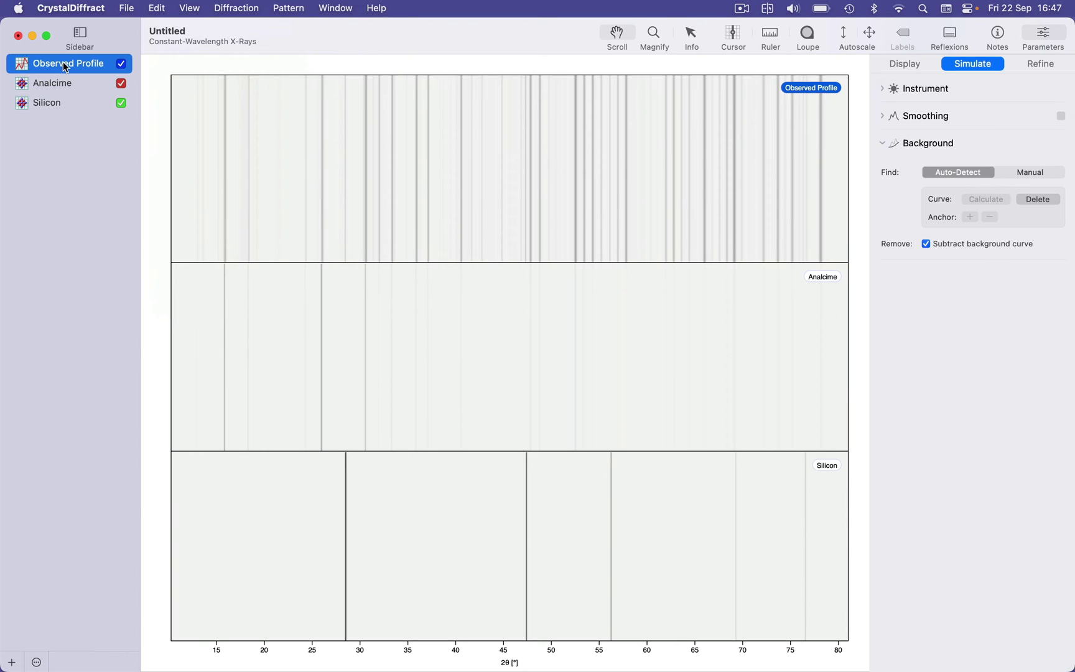
pyautogui.moveTo(66, 67); pyautogui.dragTo(63, 87)
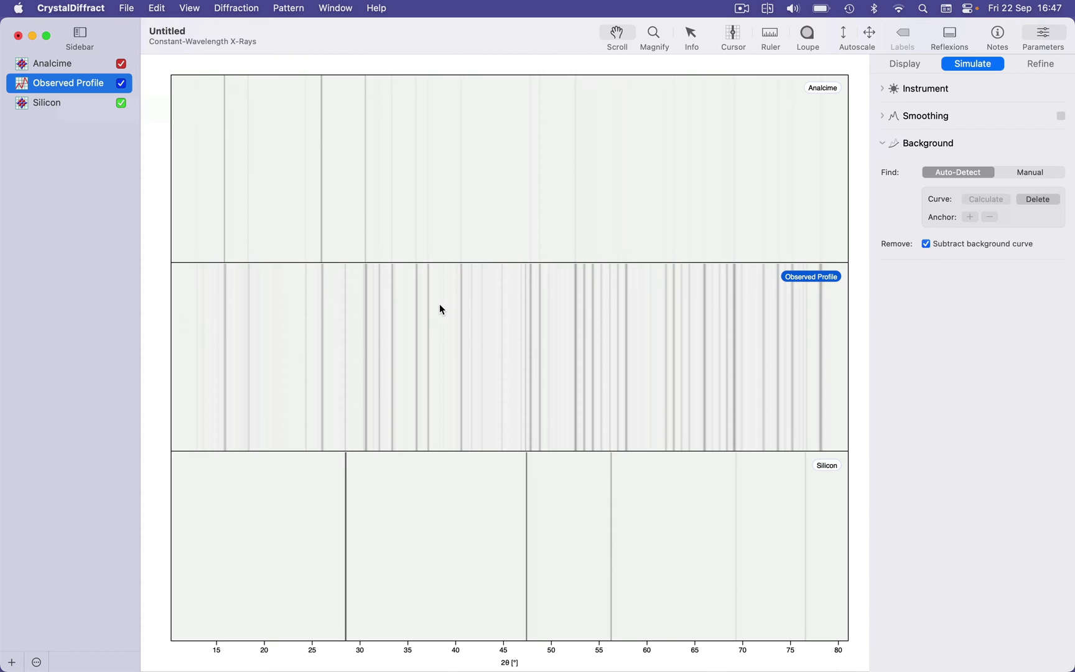
# Turn on the plot cursor and place it on Silicon's 2 2 0 line at about 47.39° 2θ, for comparison with the observed line
pyautogui.scroll(10, 439, 304)
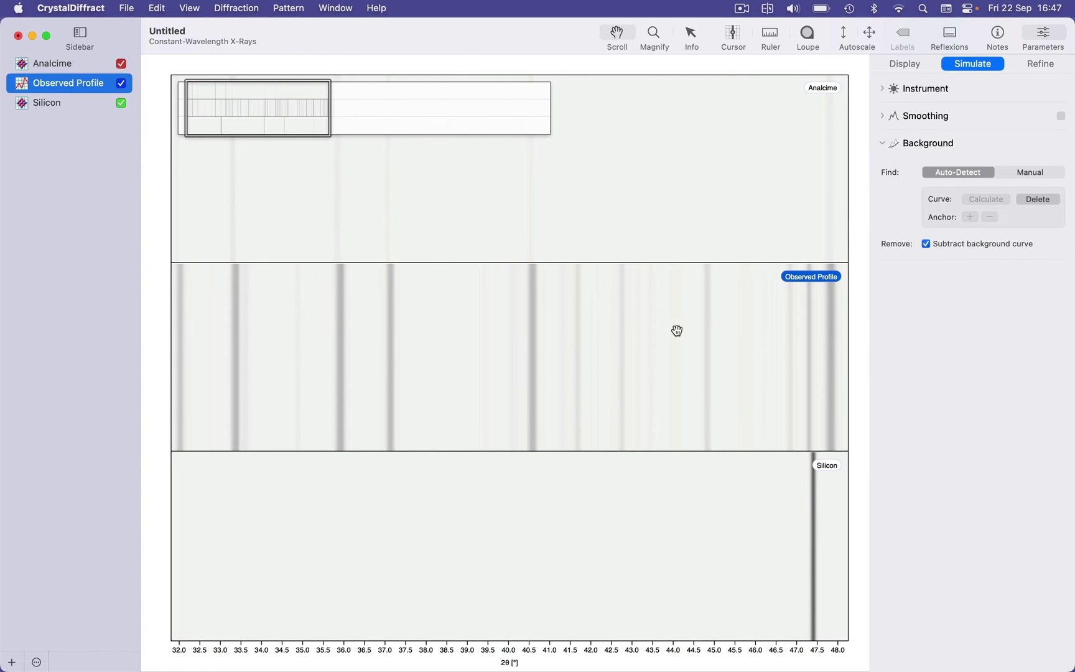
pyautogui.moveTo(677, 329); pyautogui.dragTo(283, 355)
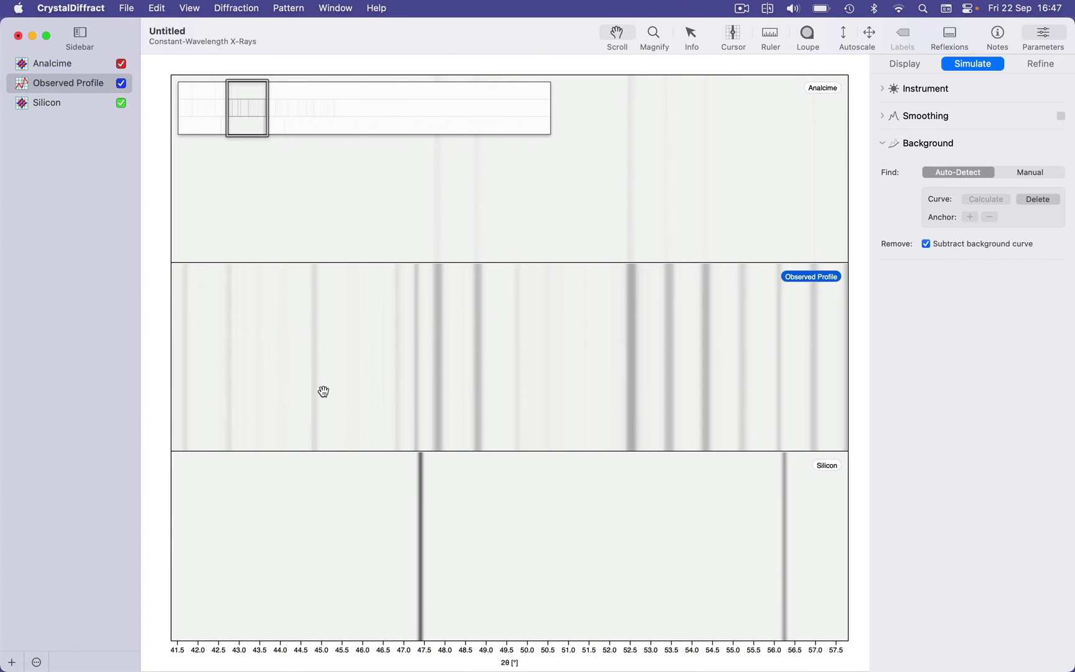
pyautogui.moveTo(424, 480)
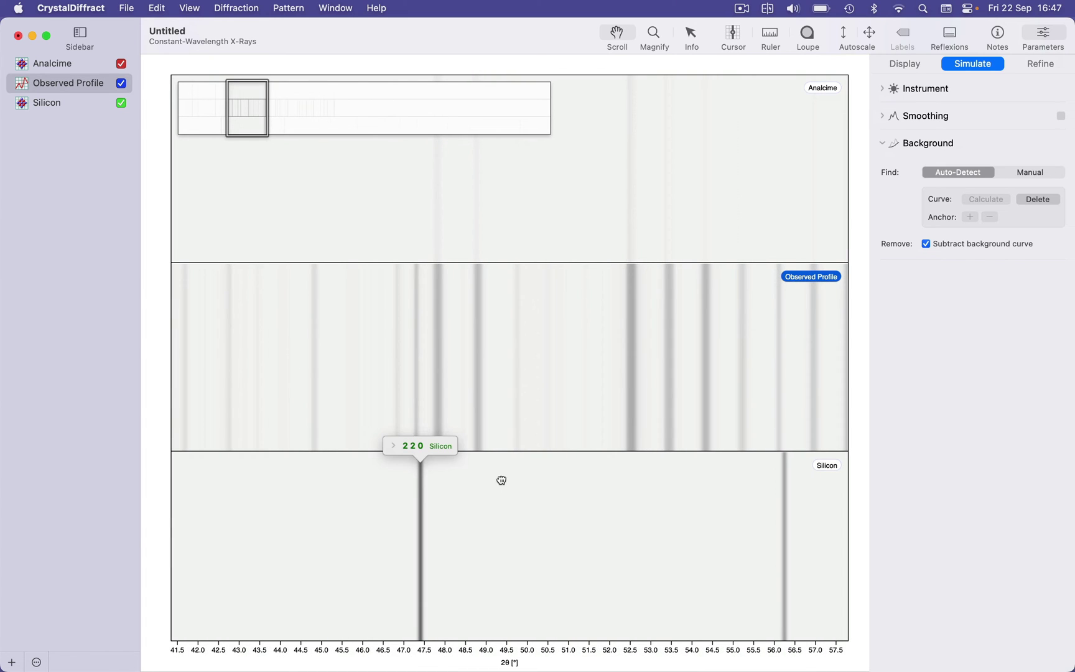
pyautogui.moveTo(499, 480); pyautogui.dragTo(473, 483)
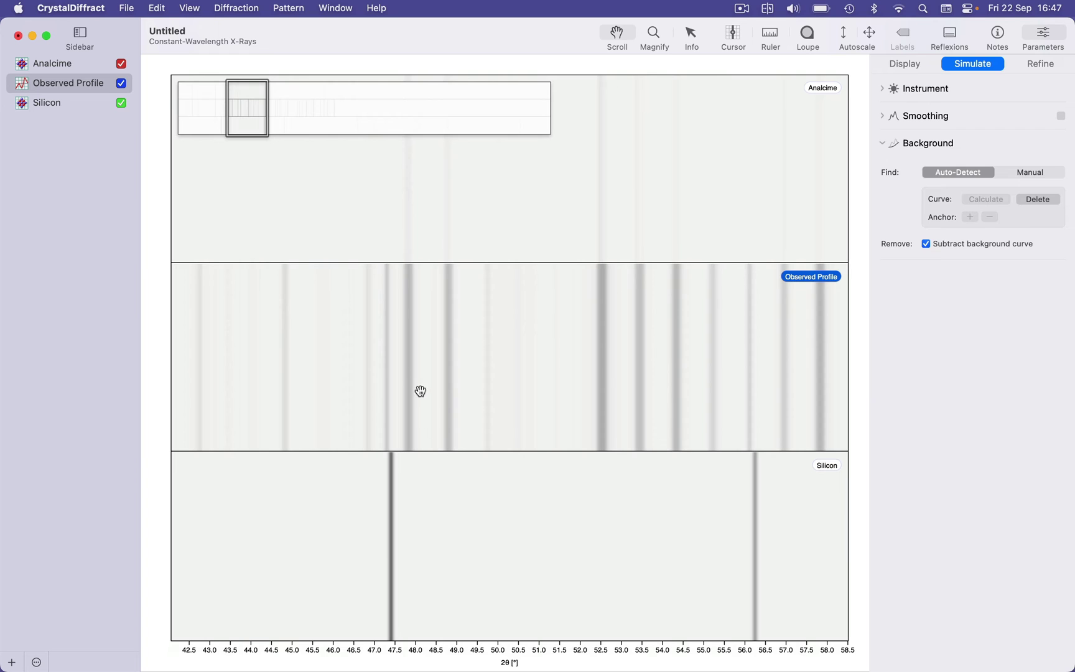
pyautogui.scroll(5, 408, 369)
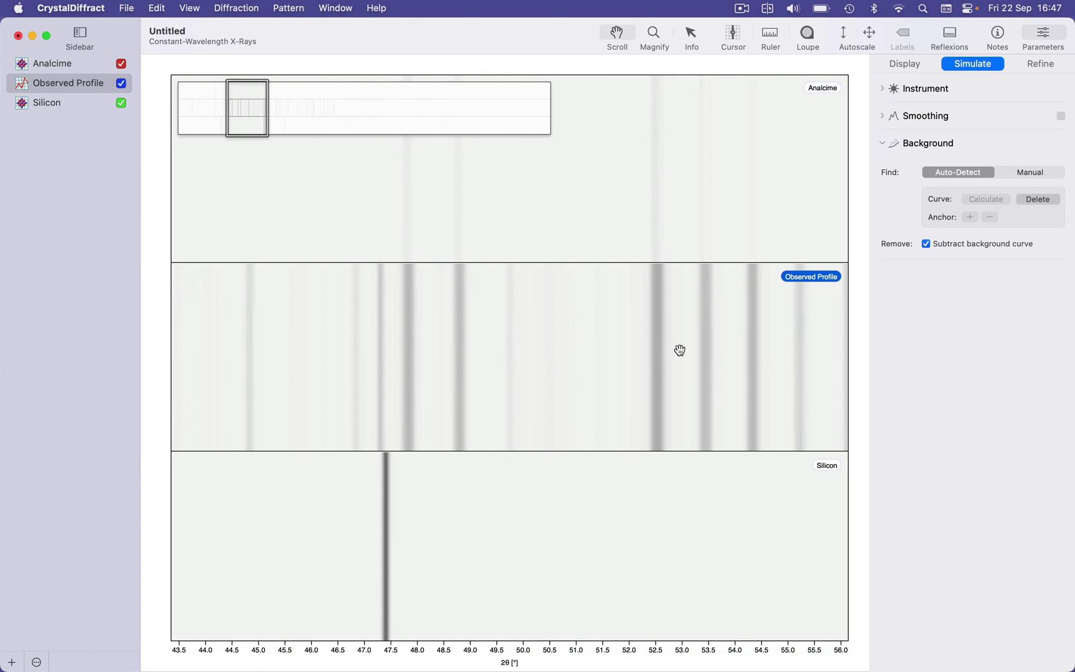
pyautogui.moveTo(680, 350)
pyautogui.mouseDown()
pyautogui.moveTo(439, 354)
pyautogui.moveTo(701, 351)
pyautogui.moveTo(607, 357)
pyautogui.moveTo(682, 355)
pyautogui.mouseUp()
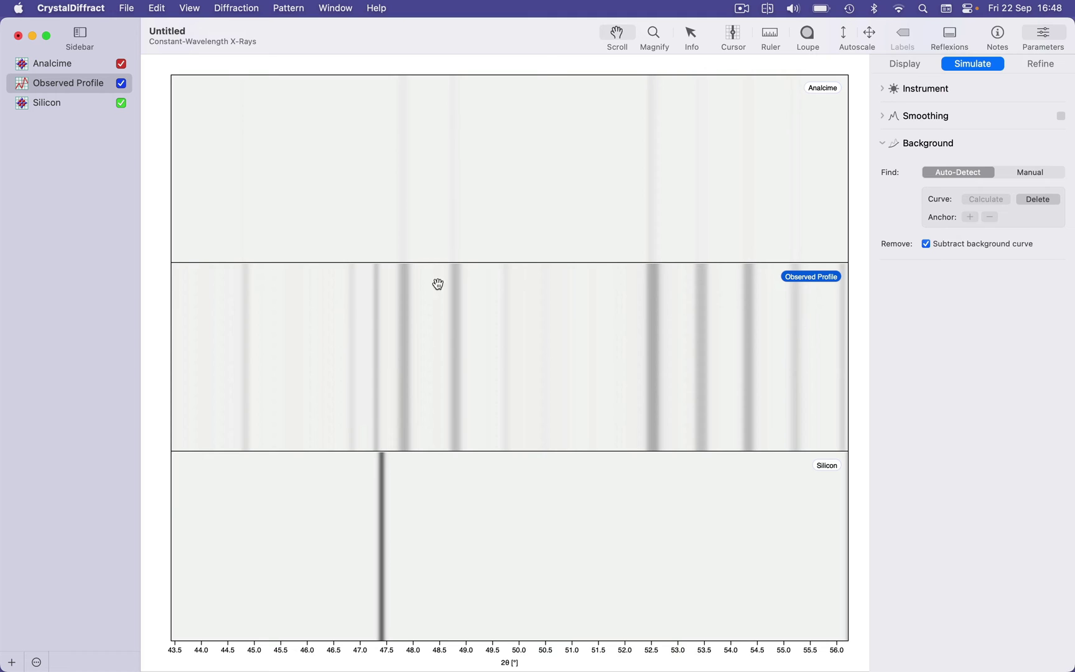
pyautogui.click(697, 35)
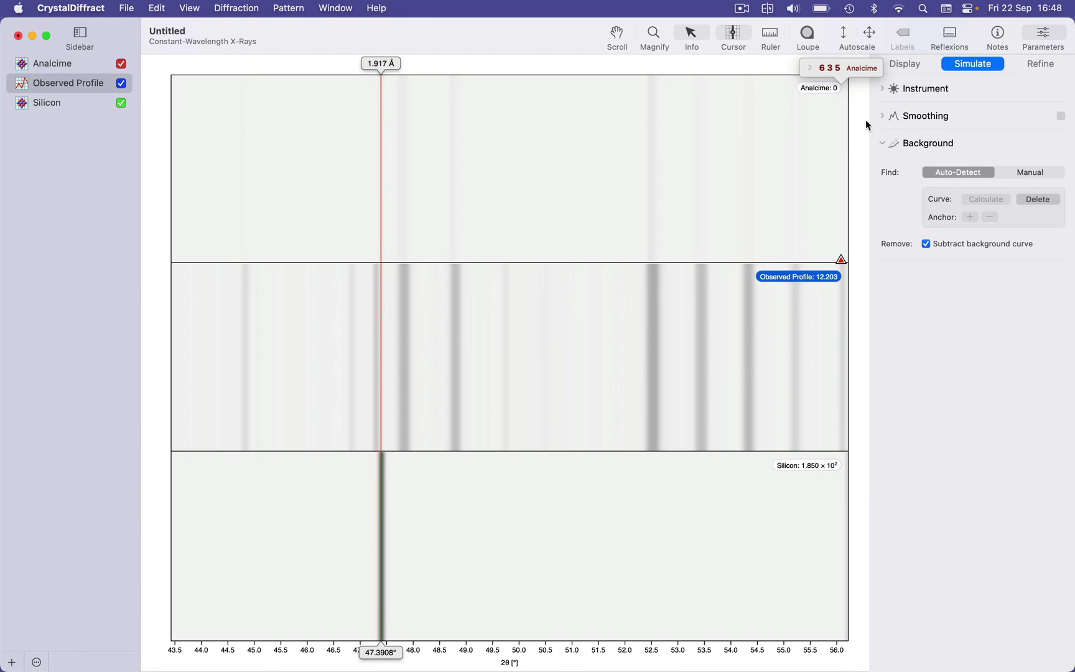
# Set the Observed Profile's X Offset to 0.07712, and move the cursor to its strong line at about 52.60° 2θ
pyautogui.click(906, 64)
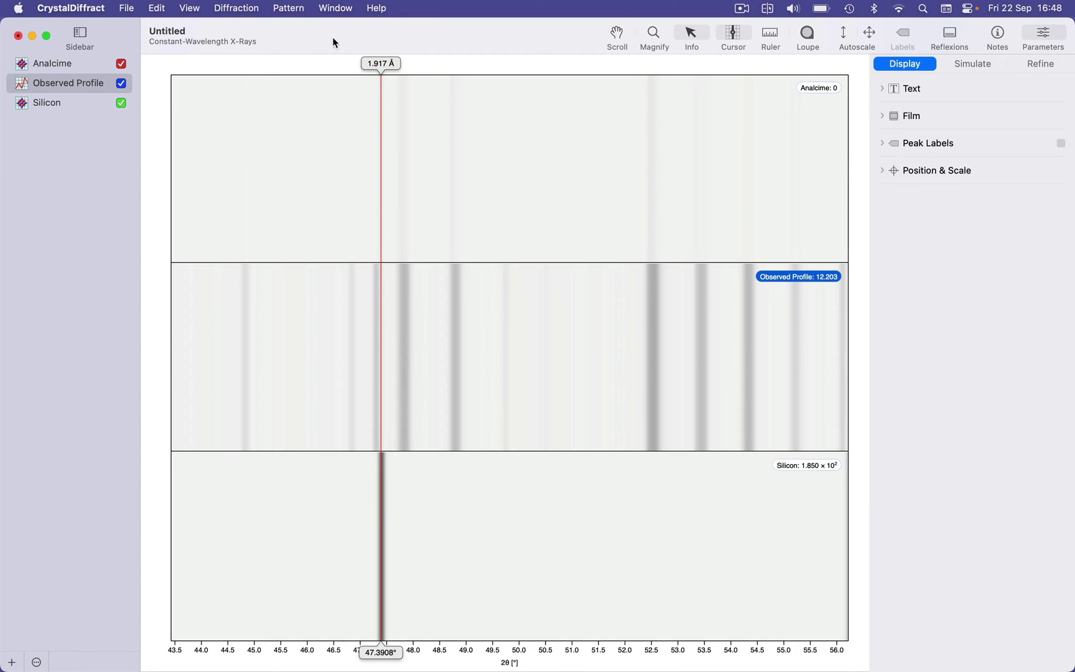
pyautogui.click(28, 81)
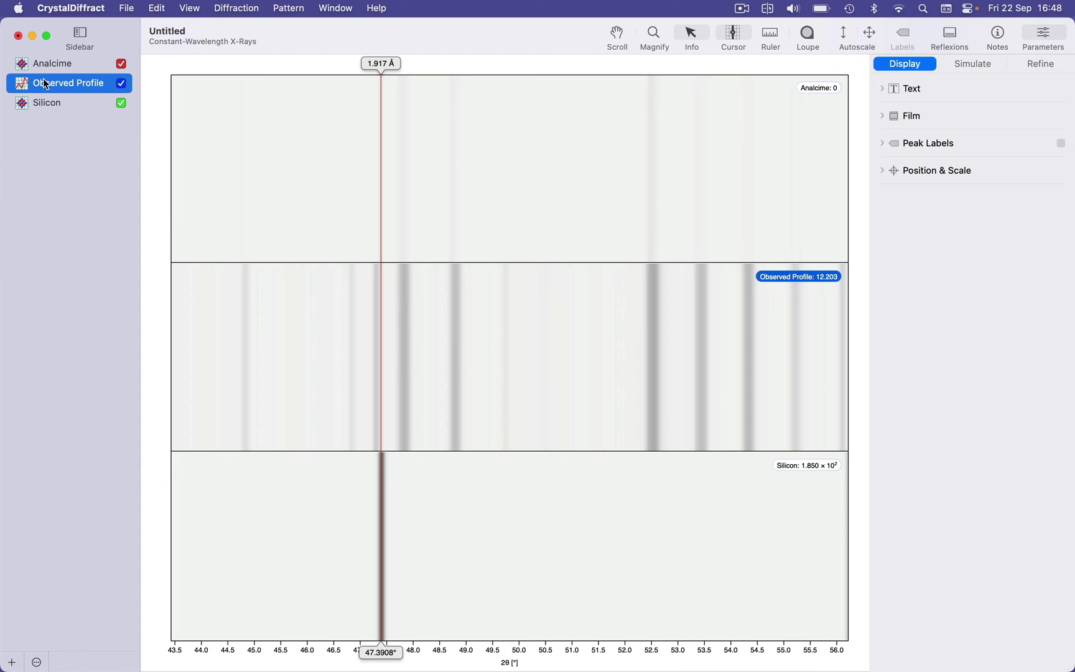
pyautogui.click(928, 173)
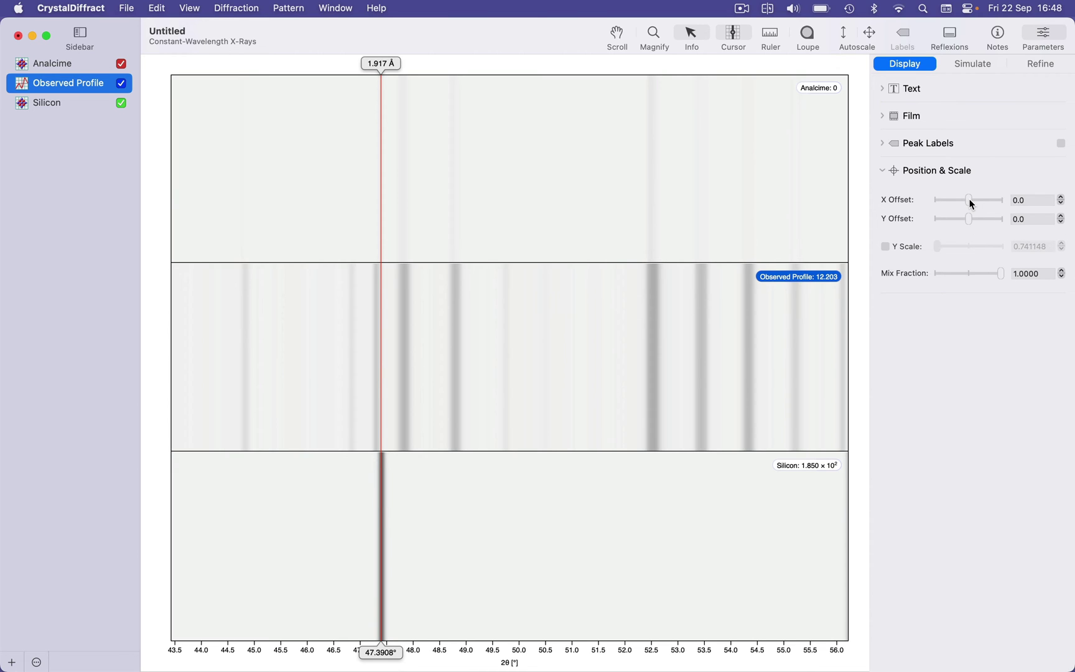
pyautogui.moveTo(971, 203); pyautogui.dragTo(972, 203)
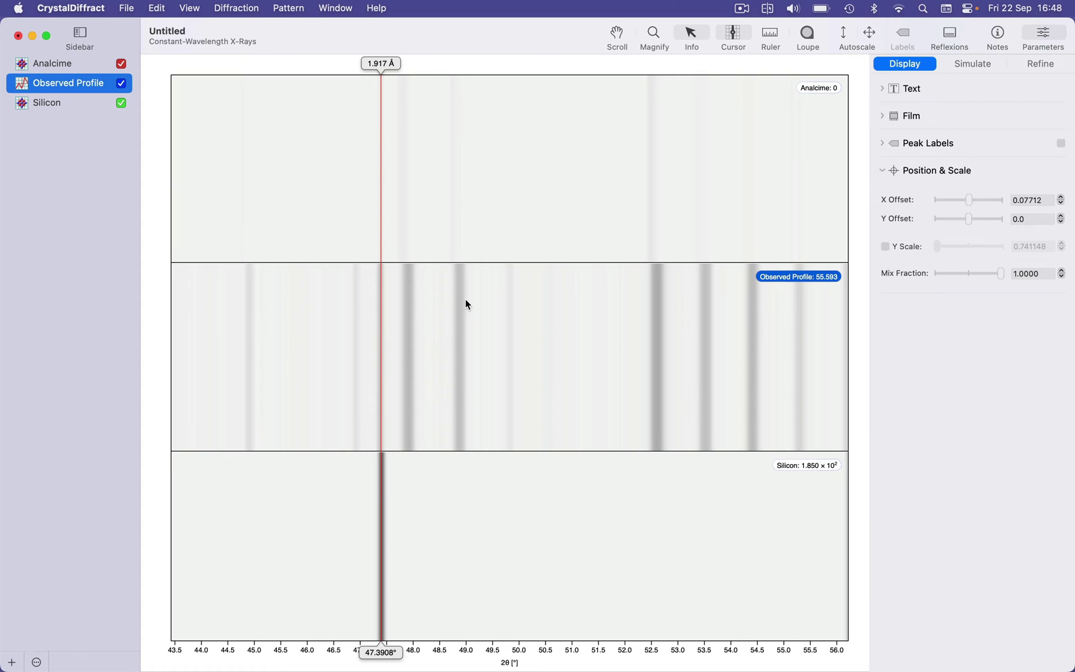
pyautogui.moveTo(381, 209)
pyautogui.mouseDown()
pyautogui.moveTo(441, 221)
pyautogui.moveTo(471, 311)
pyautogui.moveTo(458, 313)
pyautogui.moveTo(657, 337)
pyautogui.mouseUp()
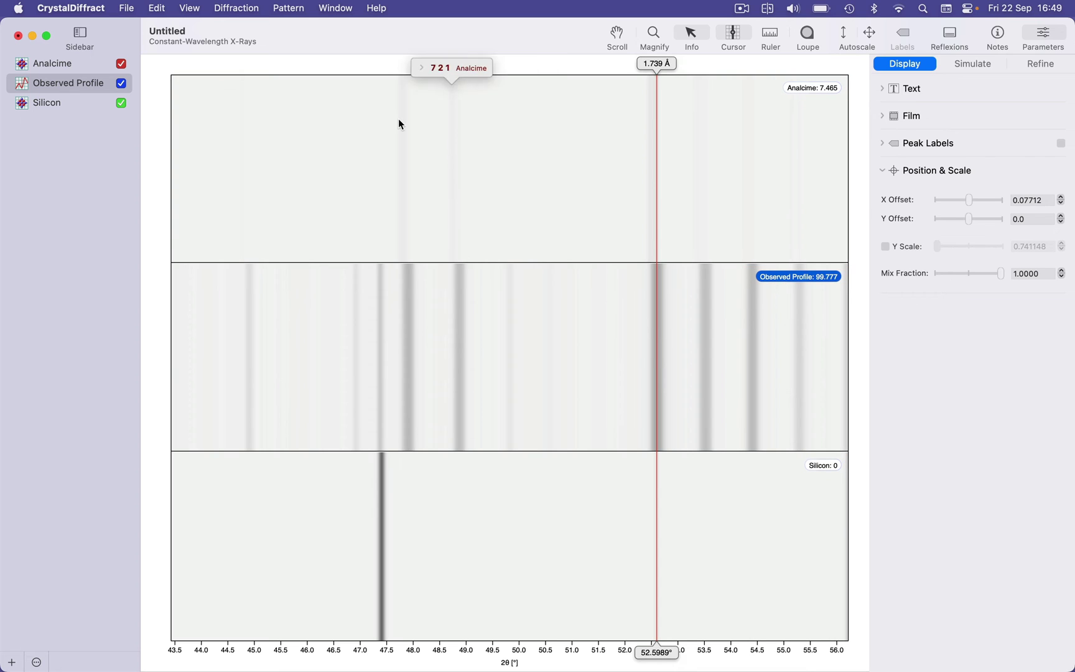
# Return the display to a graph and hide the Analcime and Silicon patterns, leaving only the Observed Profile shown
pyautogui.click(202, 7)
pyautogui.click(197, 45)
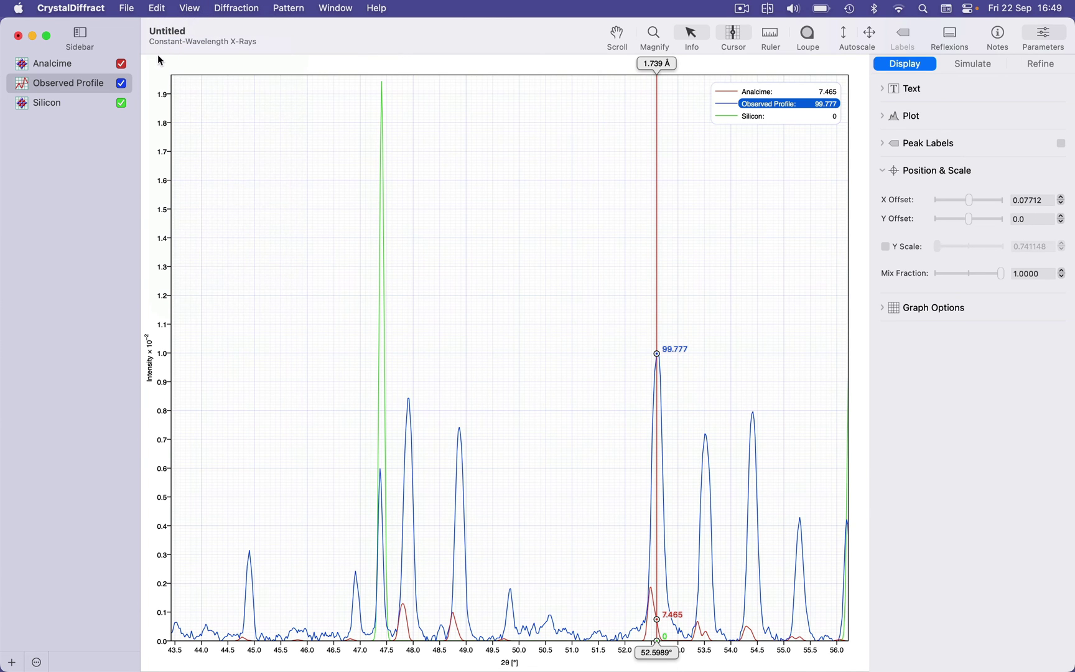
pyautogui.click(122, 64)
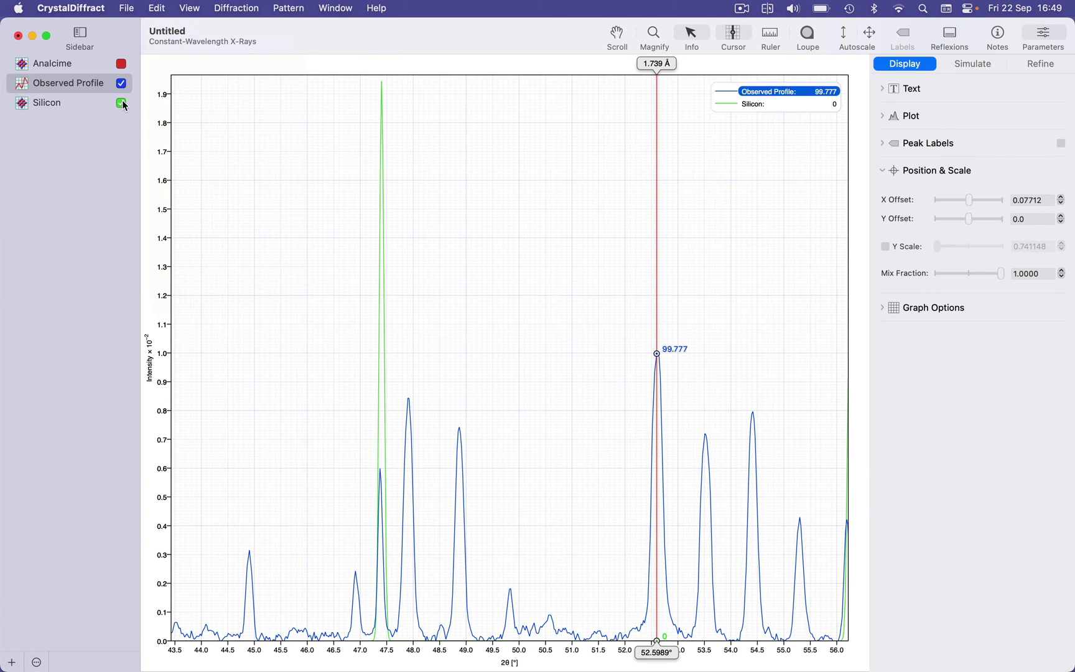
pyautogui.click(122, 103)
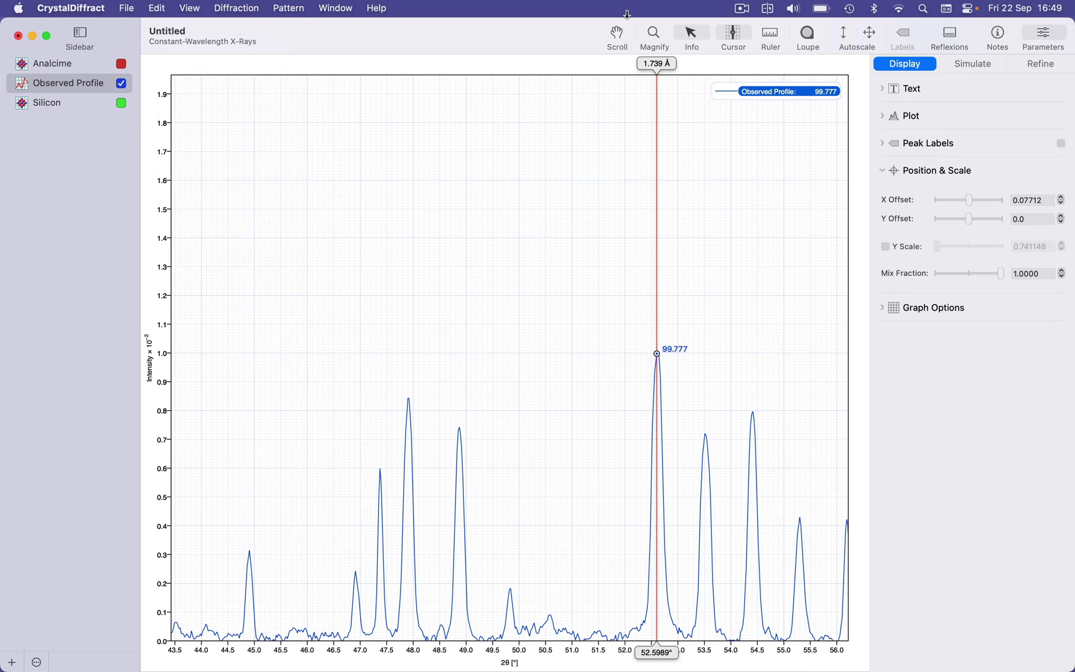
# Turn off the plot cursor and autoscale the graph's intensity axis to the Observed Profile
pyautogui.click(738, 37)
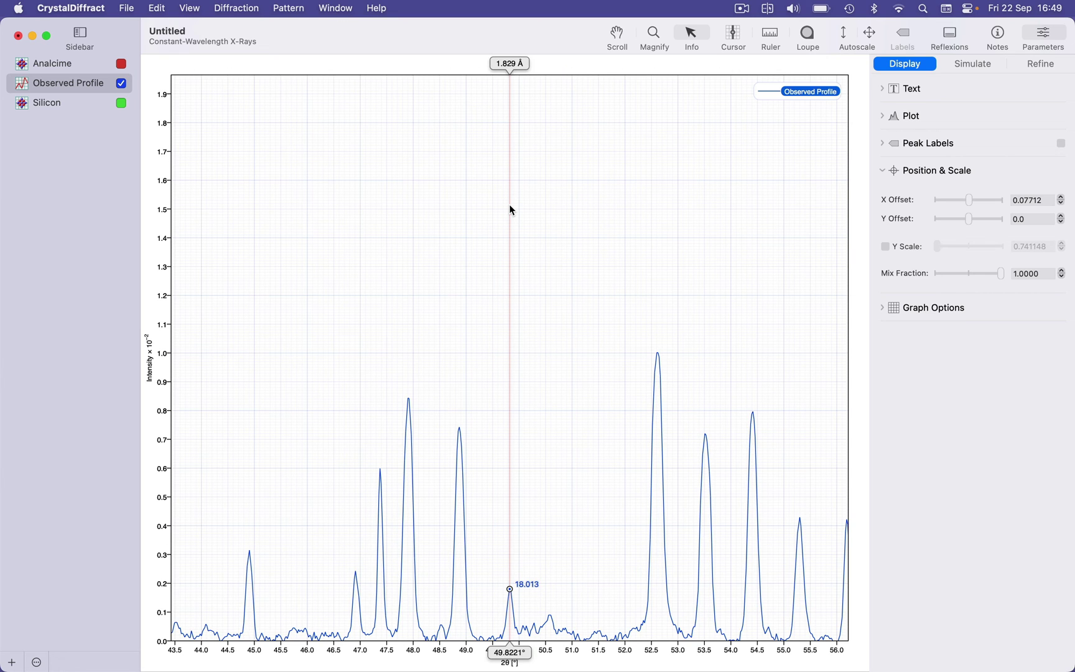
pyautogui.click(857, 34)
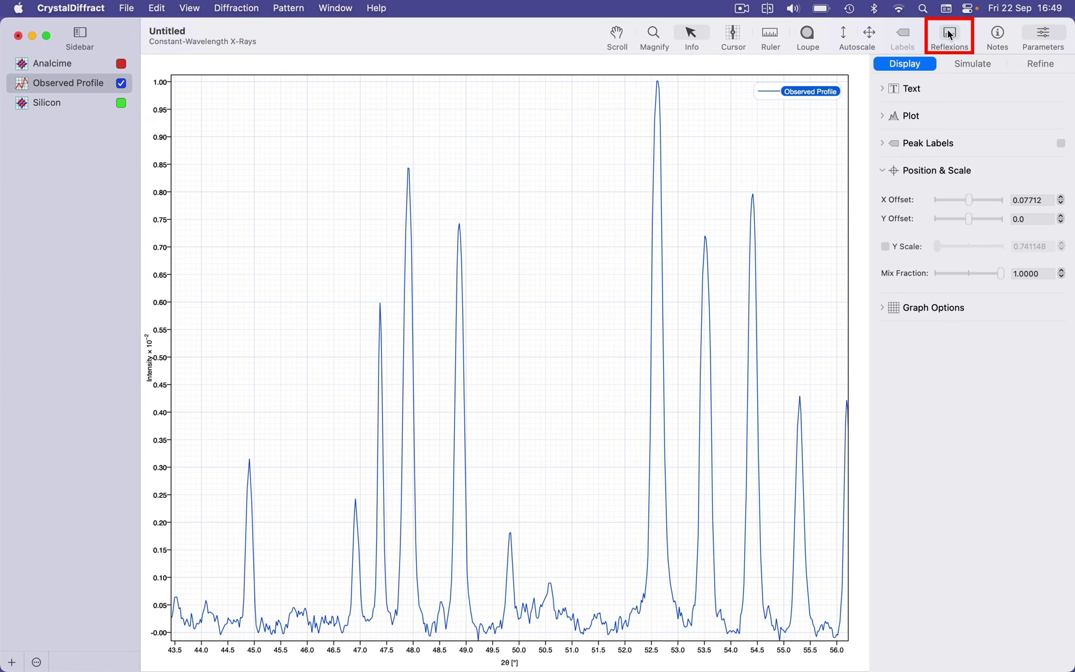
# Show the Observed Profile's peaks list beside the graph, wide enough for all its columns, with the parameters hidden
pyautogui.click(949, 34)
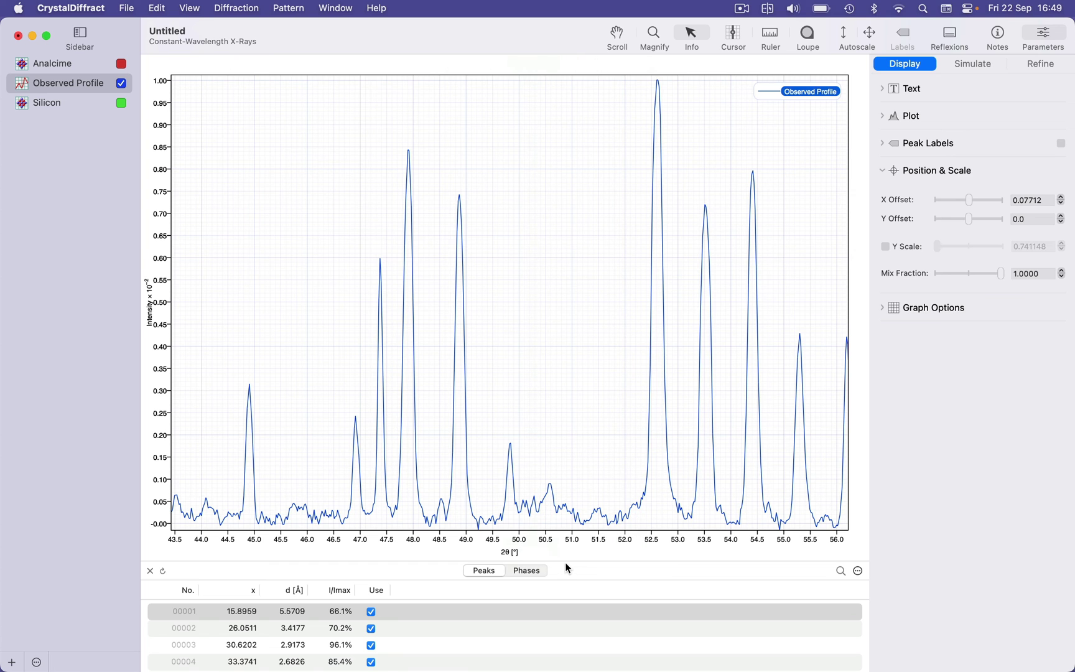
pyautogui.moveTo(568, 561); pyautogui.dragTo(562, 525)
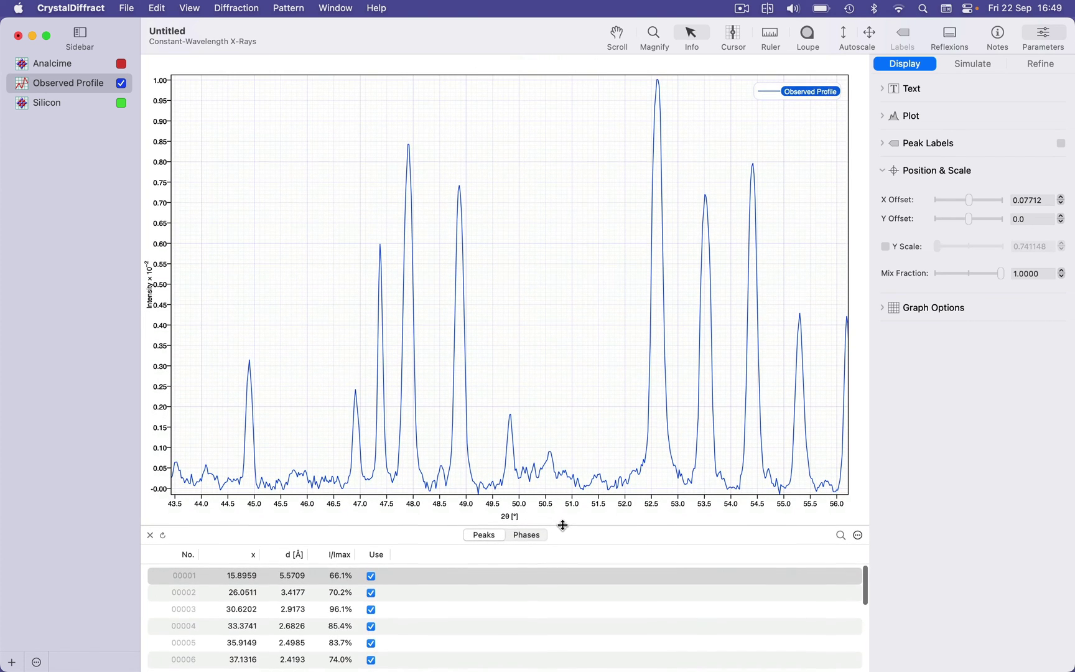
pyautogui.click(165, 536)
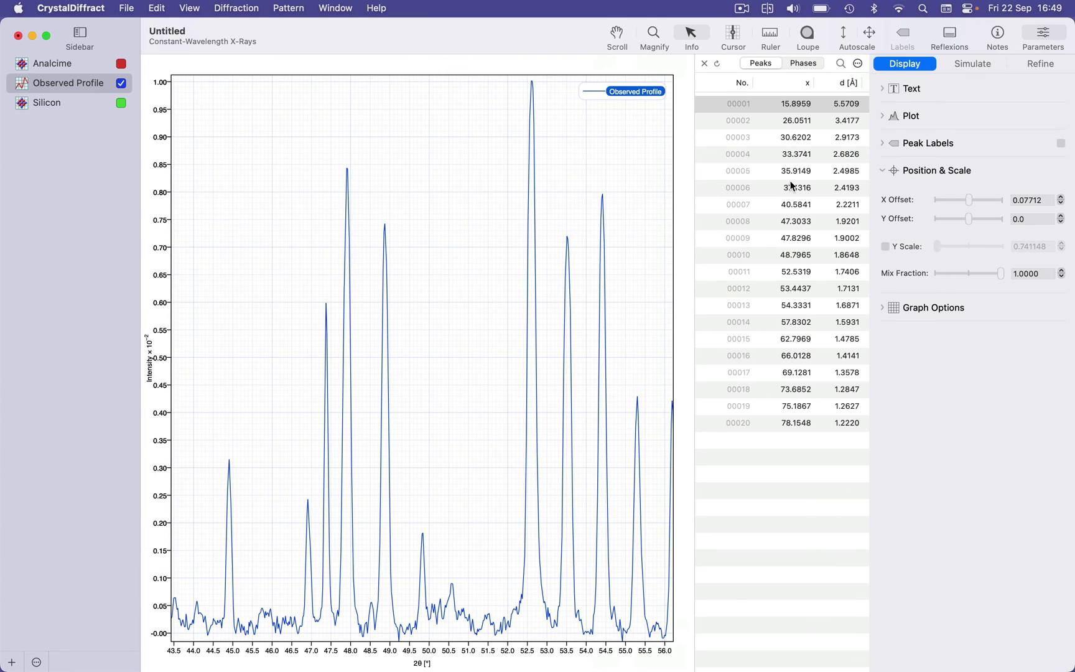
pyautogui.click(1053, 41)
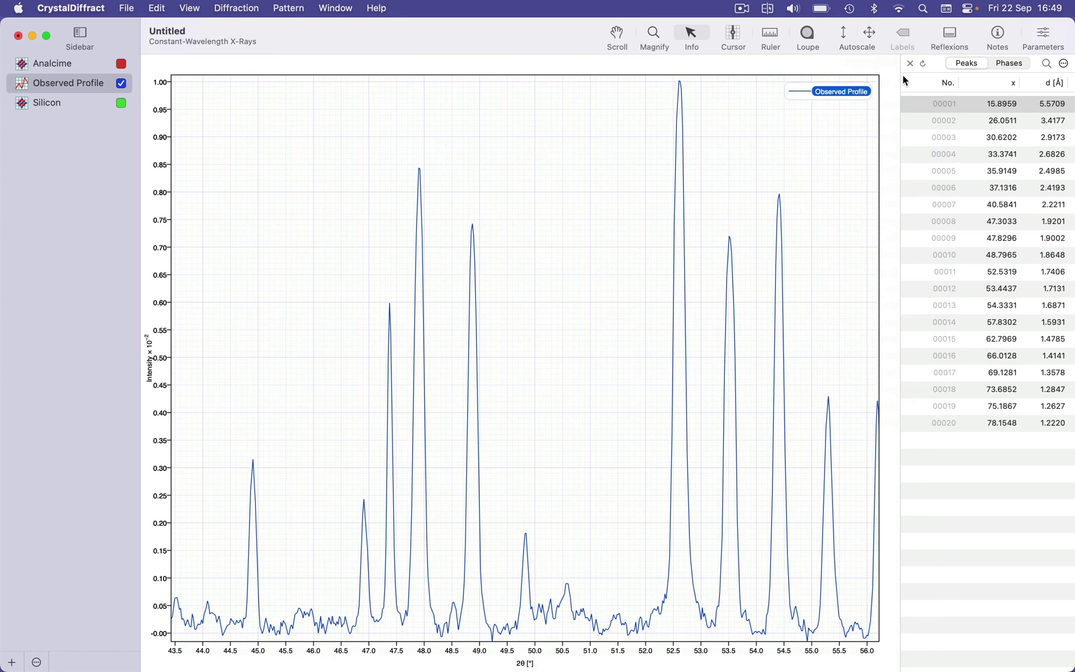
pyautogui.moveTo(901, 75); pyautogui.dragTo(816, 77)
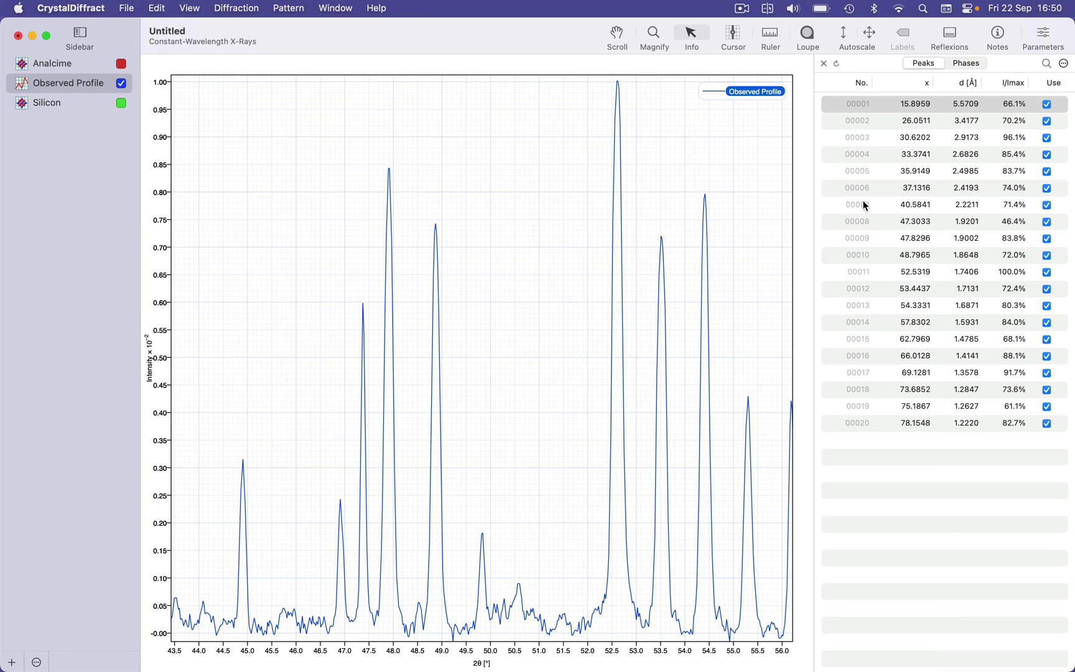
# Locate peaks 4, 8 and 12 of the peaks list on the graph
pyautogui.click(911, 160)
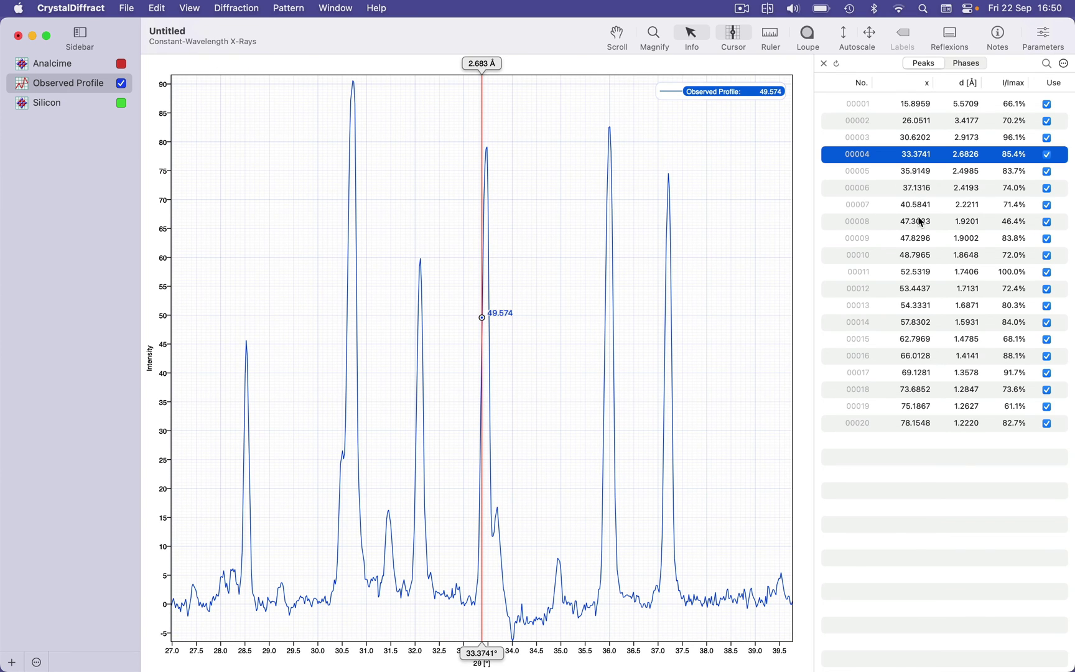
pyautogui.click(921, 225)
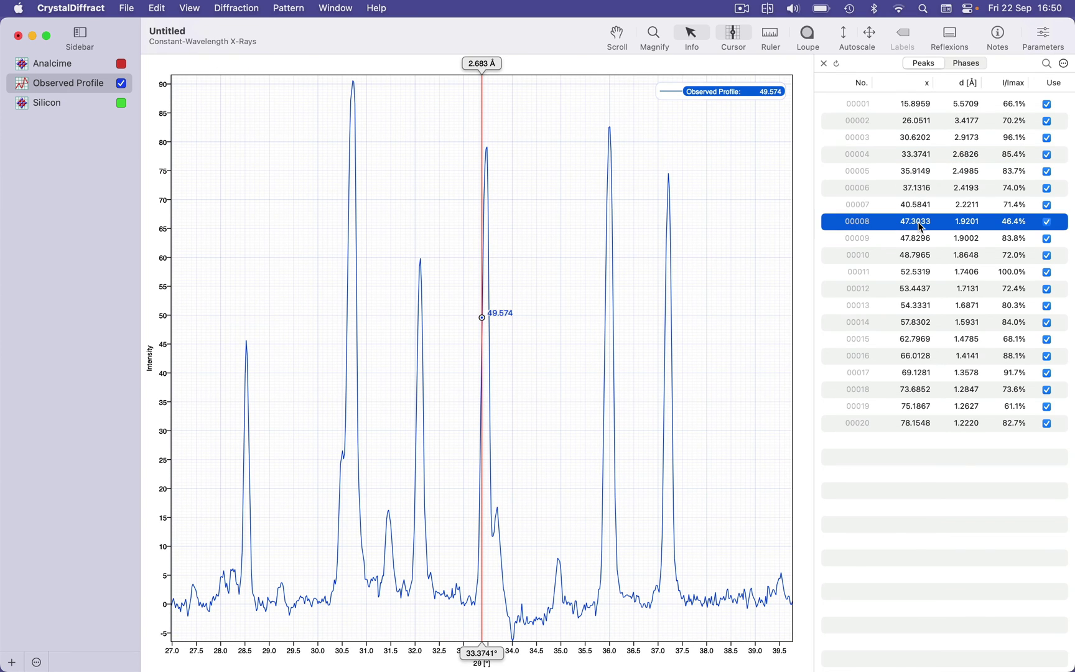
pyautogui.click(927, 291)
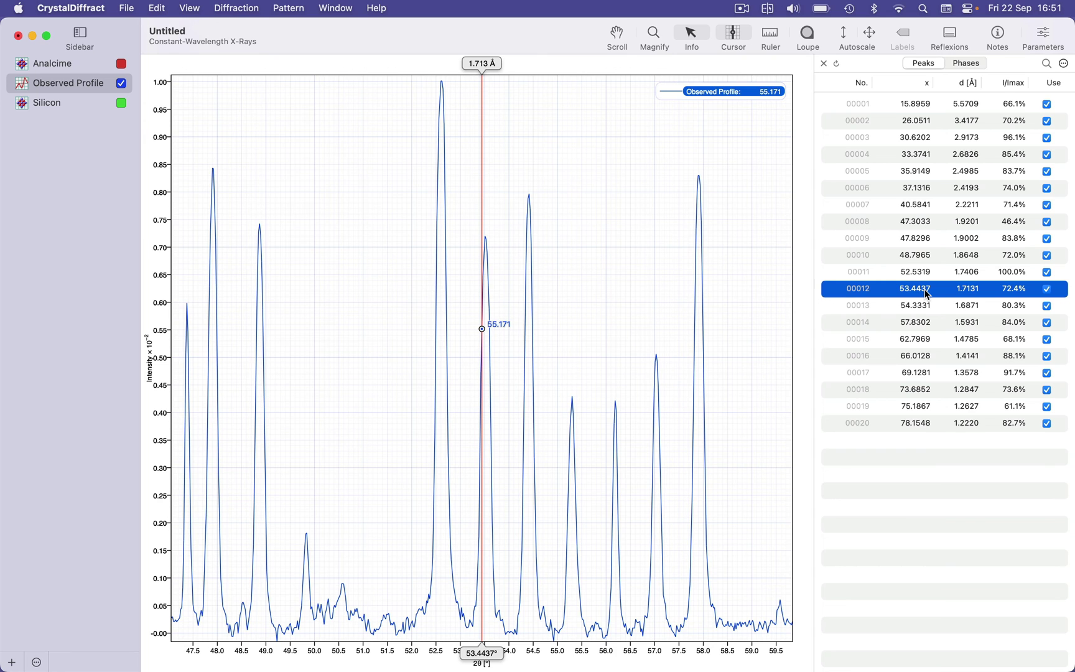
# Turn on peak labels for the Observed Profile, showing the d-Spacing of each peak with the label position set to Top
pyautogui.click(1045, 38)
pyautogui.click(946, 174)
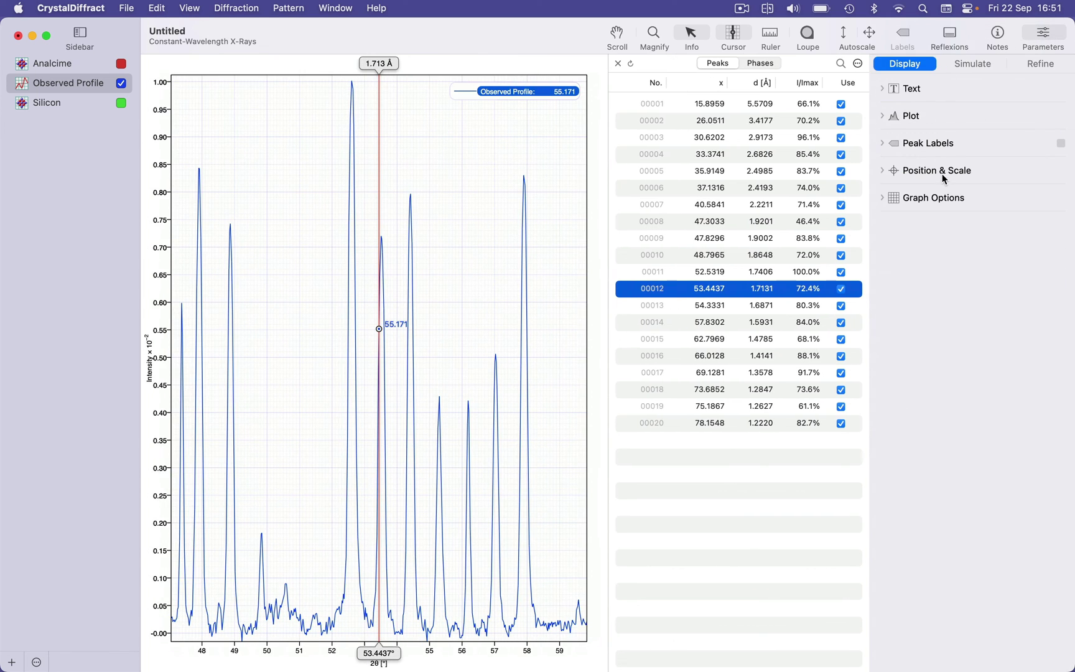
pyautogui.click(1062, 145)
pyautogui.click(936, 146)
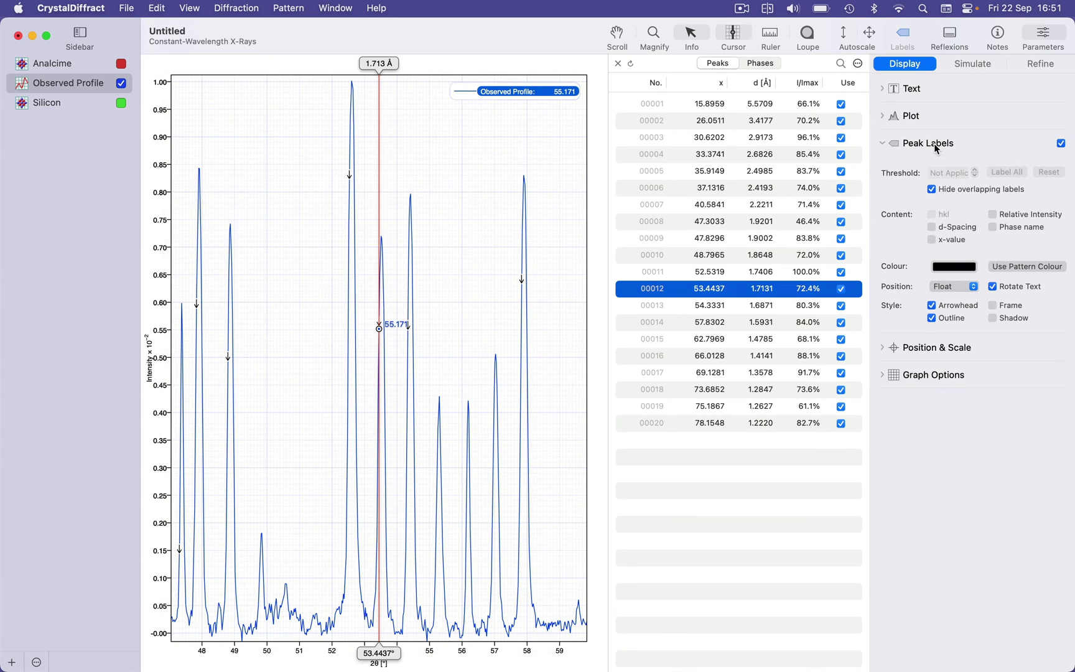
pyautogui.click(957, 228)
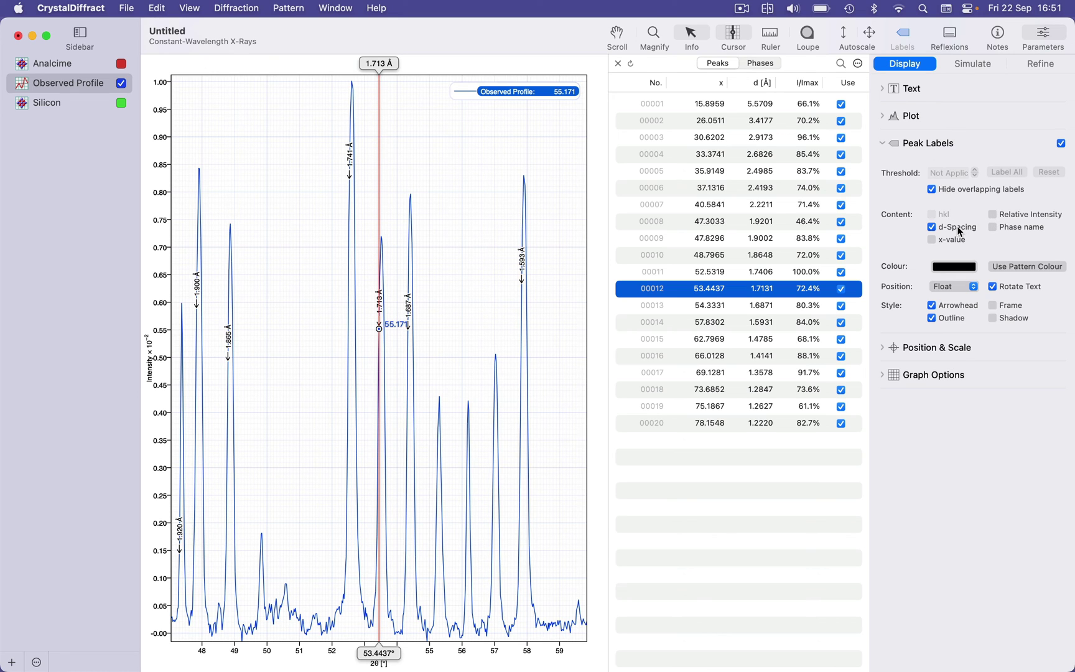
pyautogui.click(953, 288)
pyautogui.click(942, 260)
# Hide the parameters and autoscale both axes to the full pattern, with no peak selected and the plot cursor off
pyautogui.click(1043, 37)
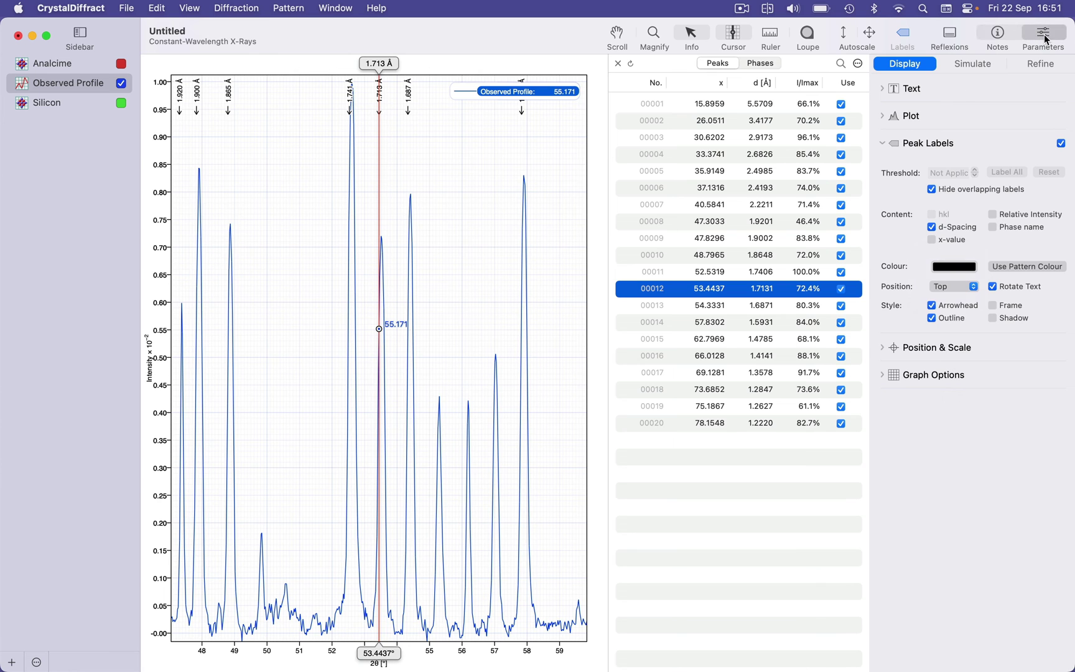
pyautogui.click(872, 34)
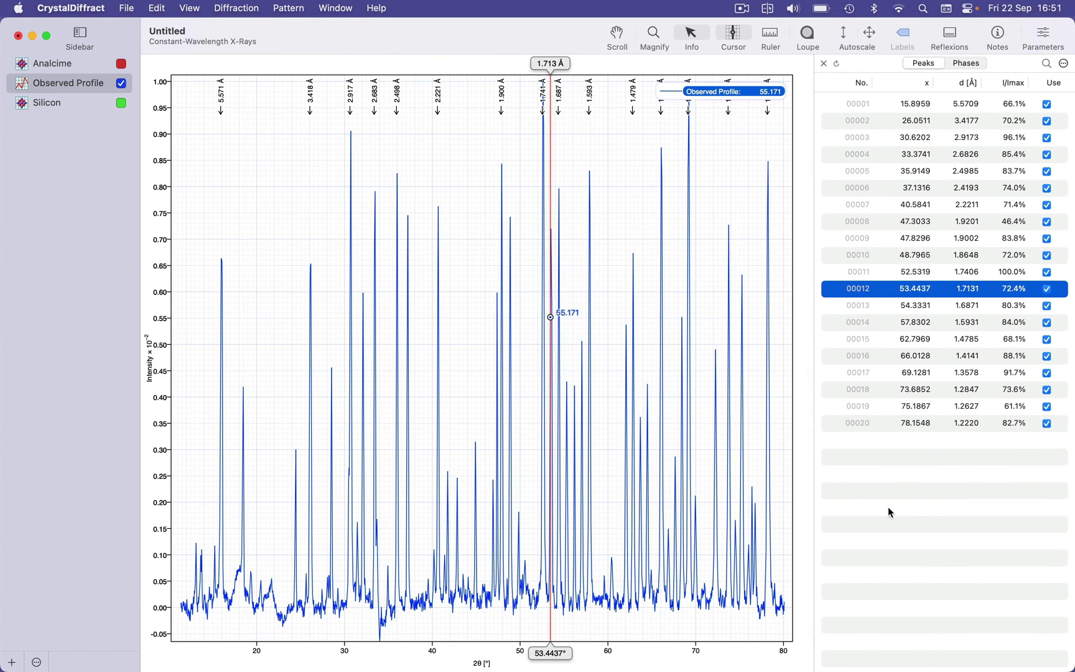
pyautogui.click(909, 500)
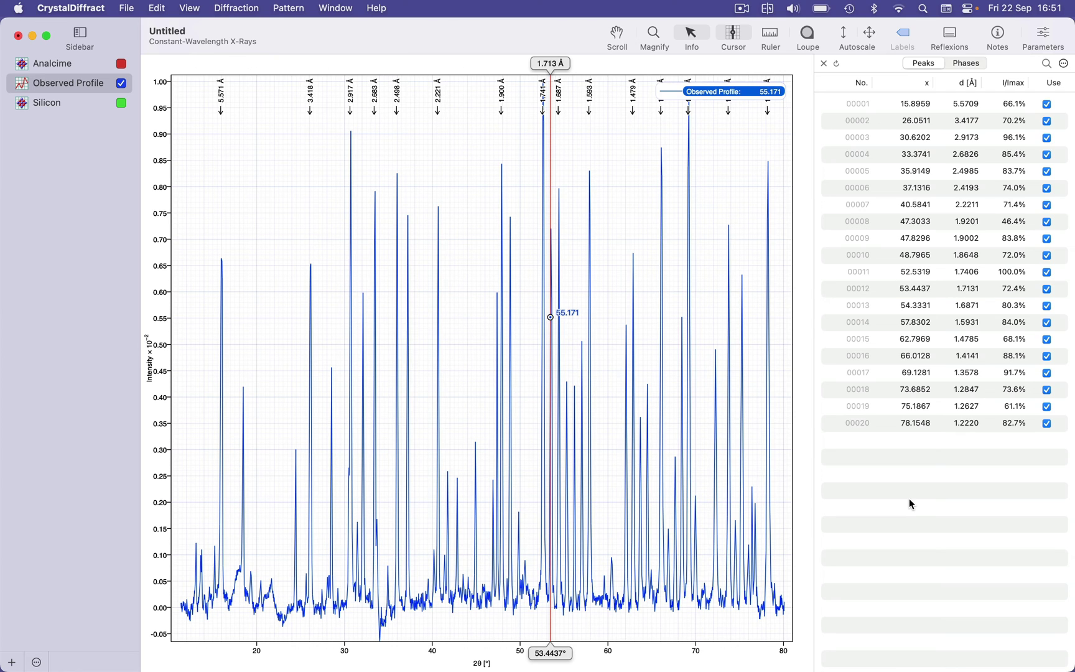
pyautogui.click(745, 31)
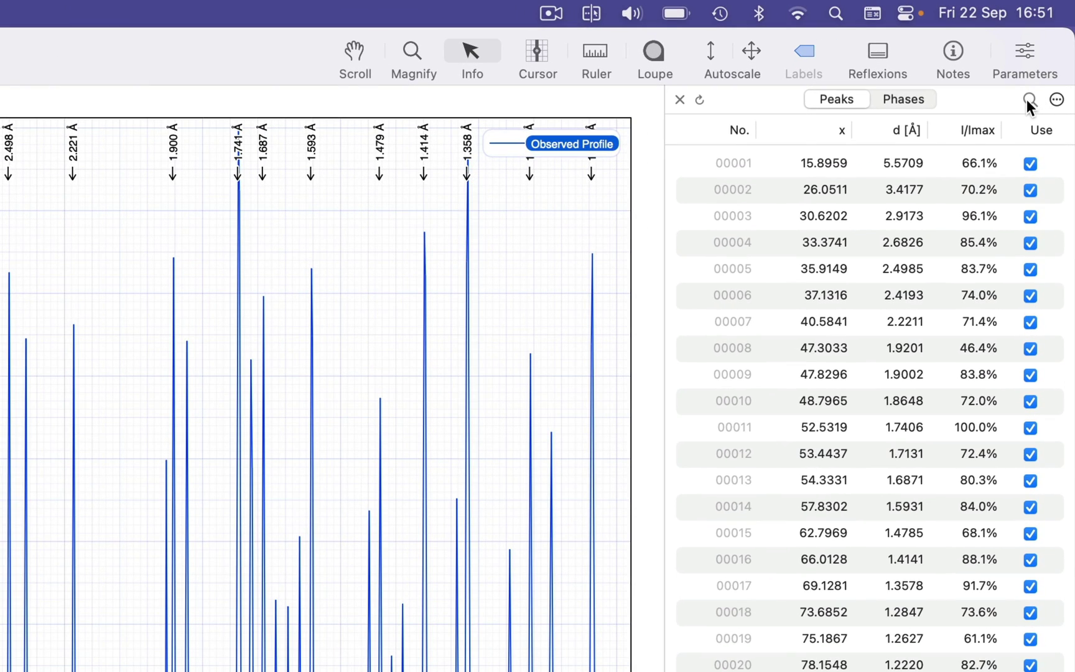
# View the peak search settings for maximum number and minimum relative intensity, and move the peaks list below the graph
pyautogui.click(1028, 101)
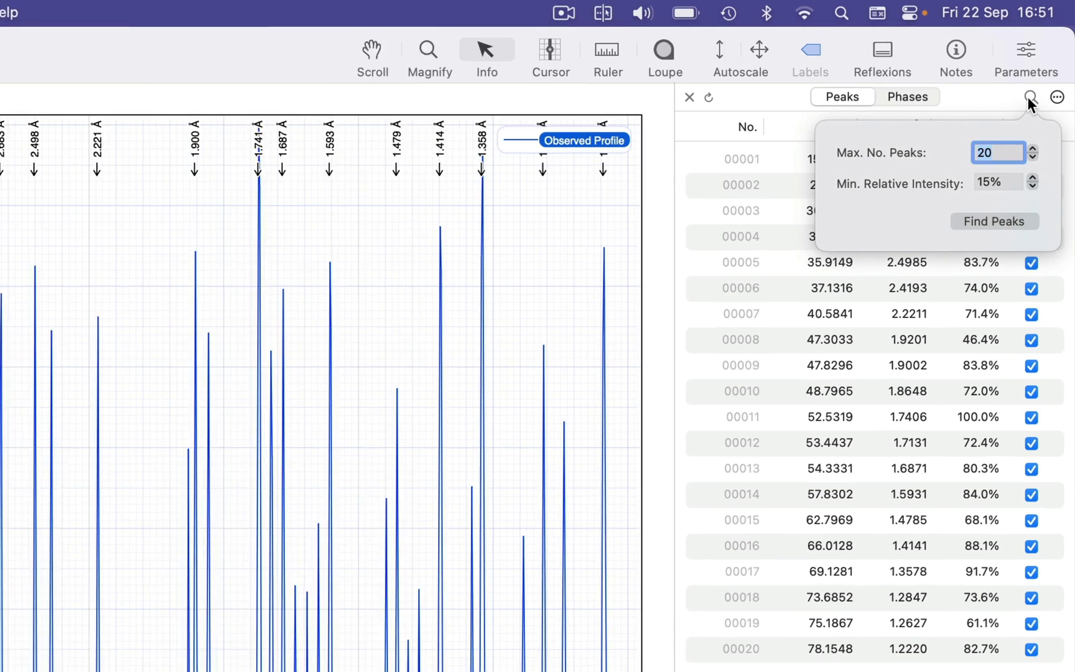
pyautogui.click(1030, 99)
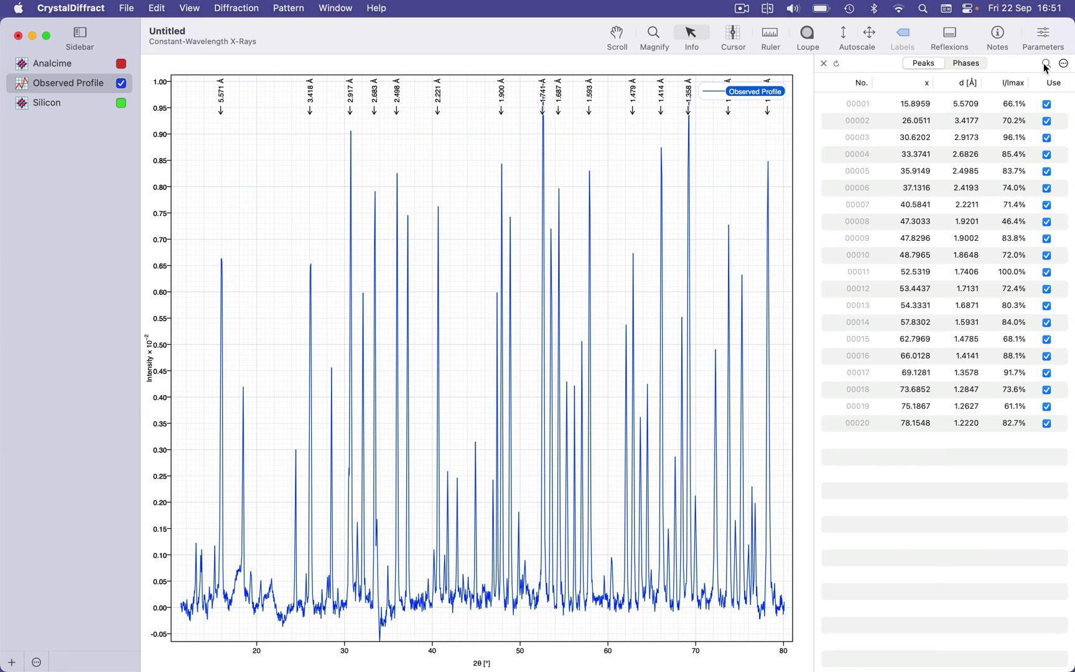
pyautogui.click(838, 64)
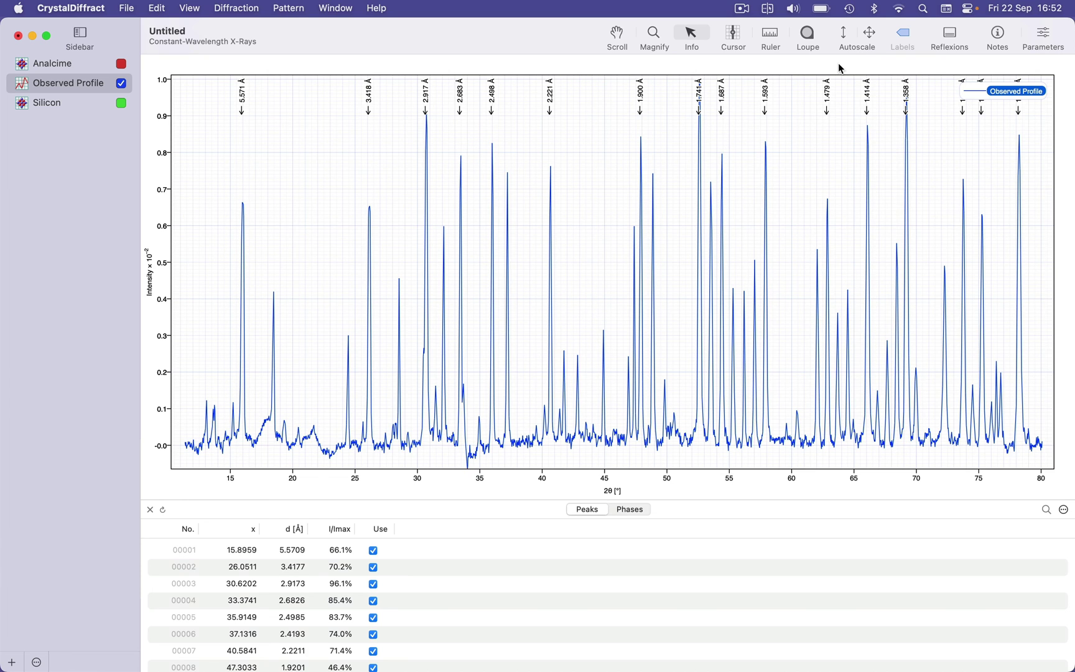
# Exclude peaks 2 and 3 from use in the peaks list, and include both again
pyautogui.click(374, 568)
pyautogui.click(376, 586)
pyautogui.click(374, 585)
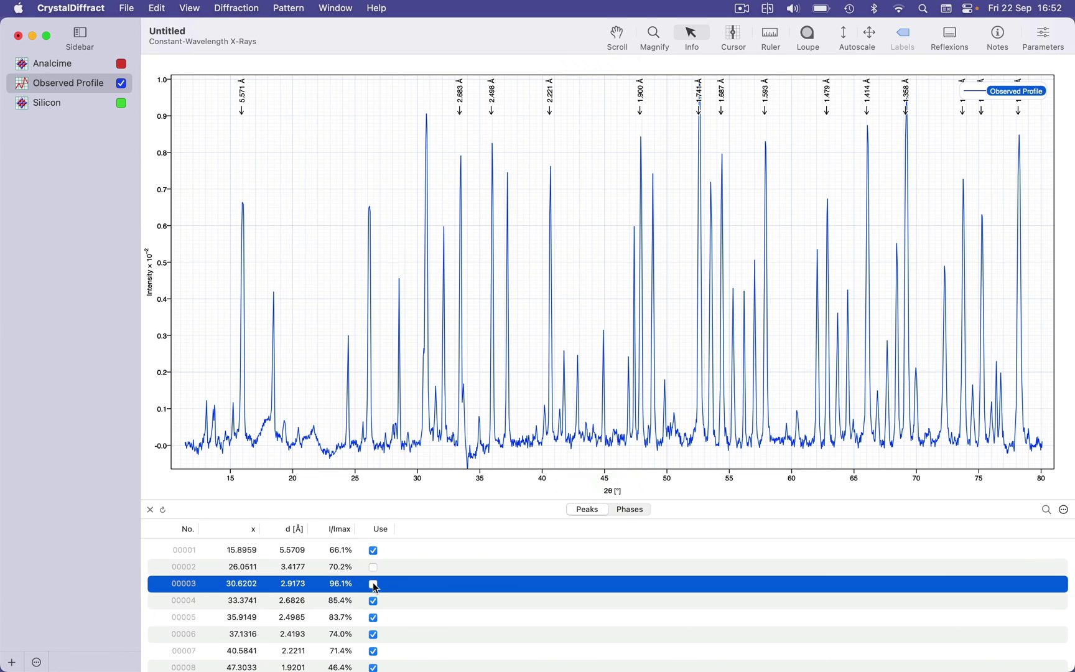
pyautogui.click(374, 585)
pyautogui.click(374, 569)
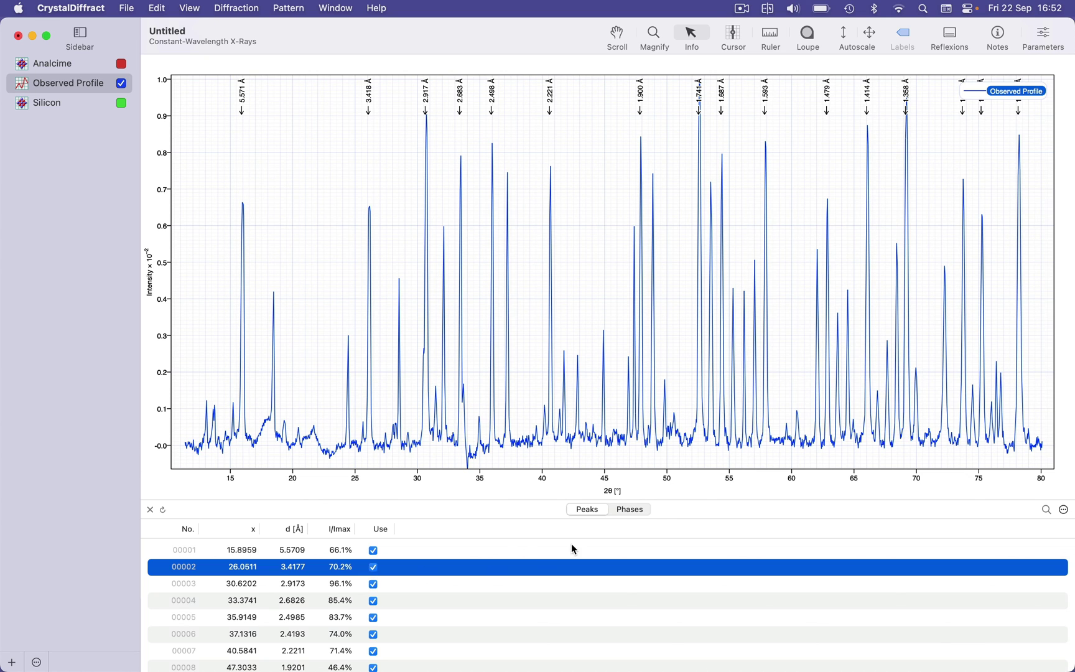
# Search for phases matching the Observed Profile's peaks, and view the structure and publication details of the Analcime match
pyautogui.click(631, 509)
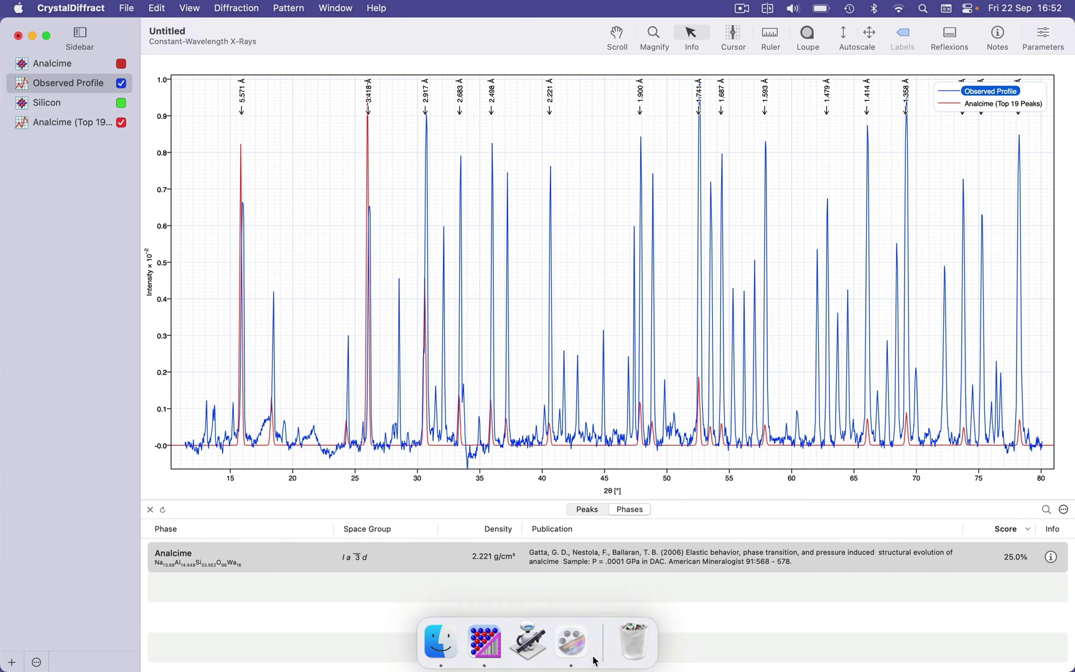
pyautogui.click(610, 562)
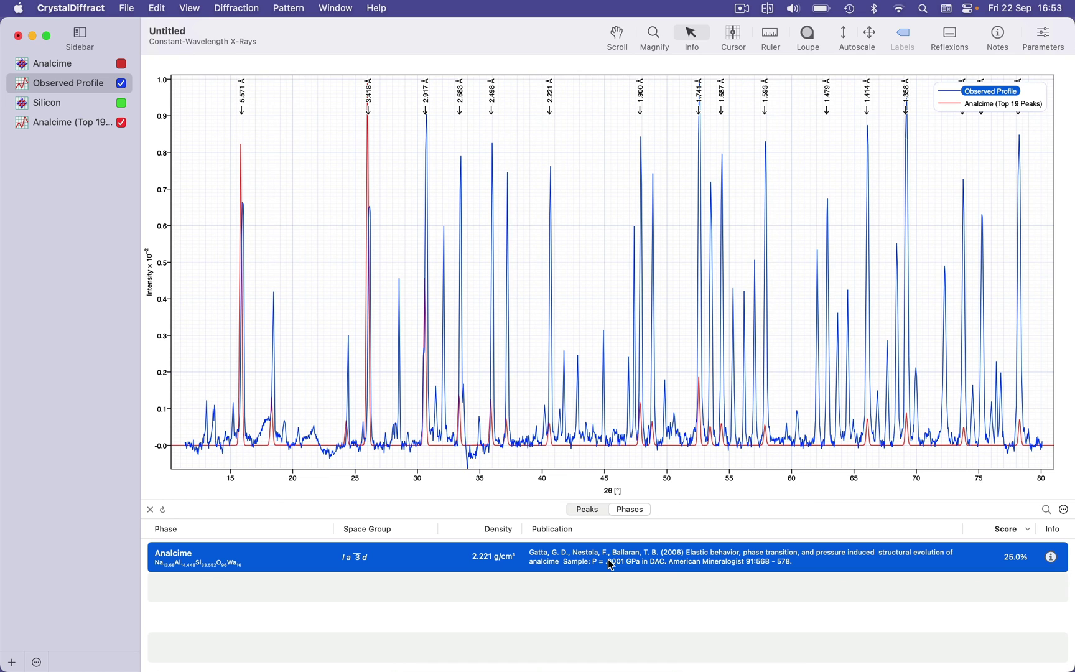
pyautogui.click(1051, 559)
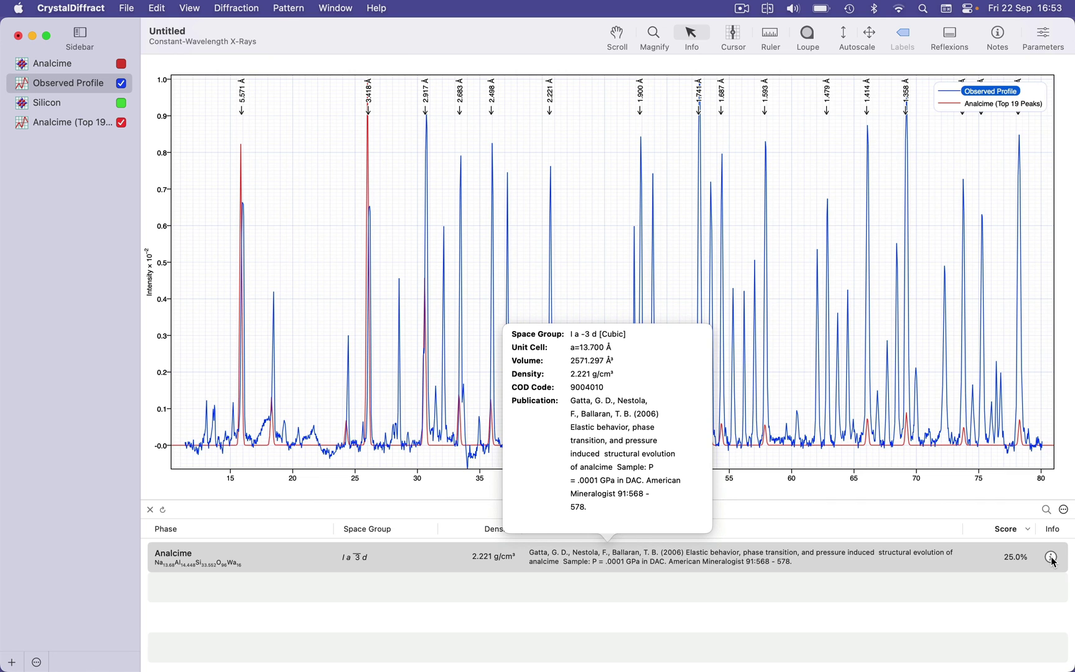
pyautogui.click(984, 551)
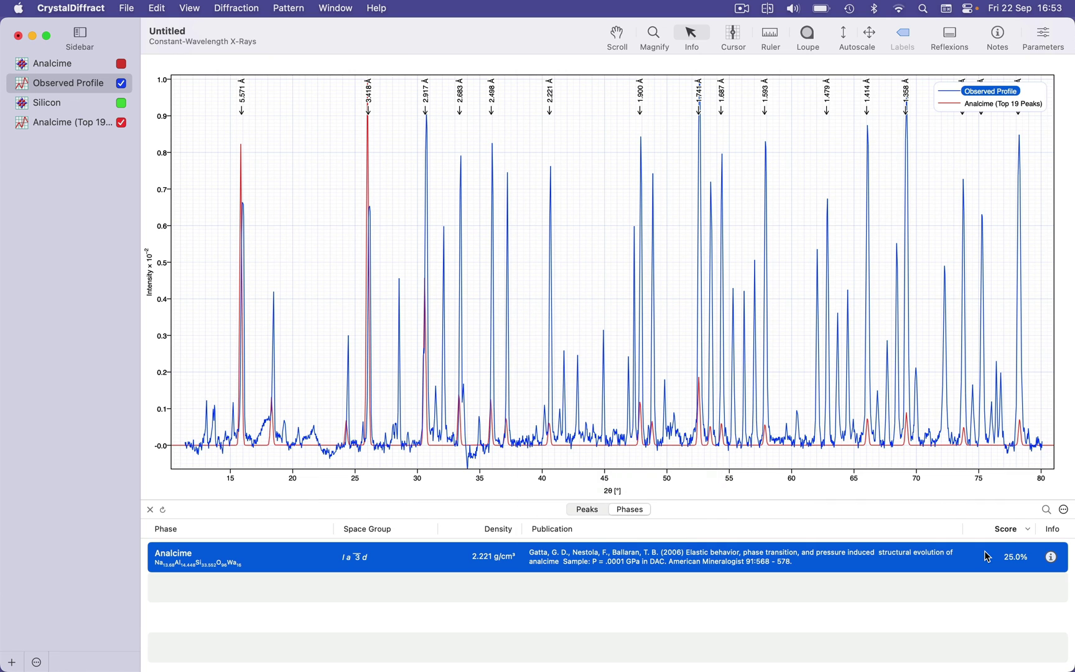
# Load the simulated pattern of the matched Analcime phase, and select the new pattern to list its reflexions
pyautogui.click(1064, 510)
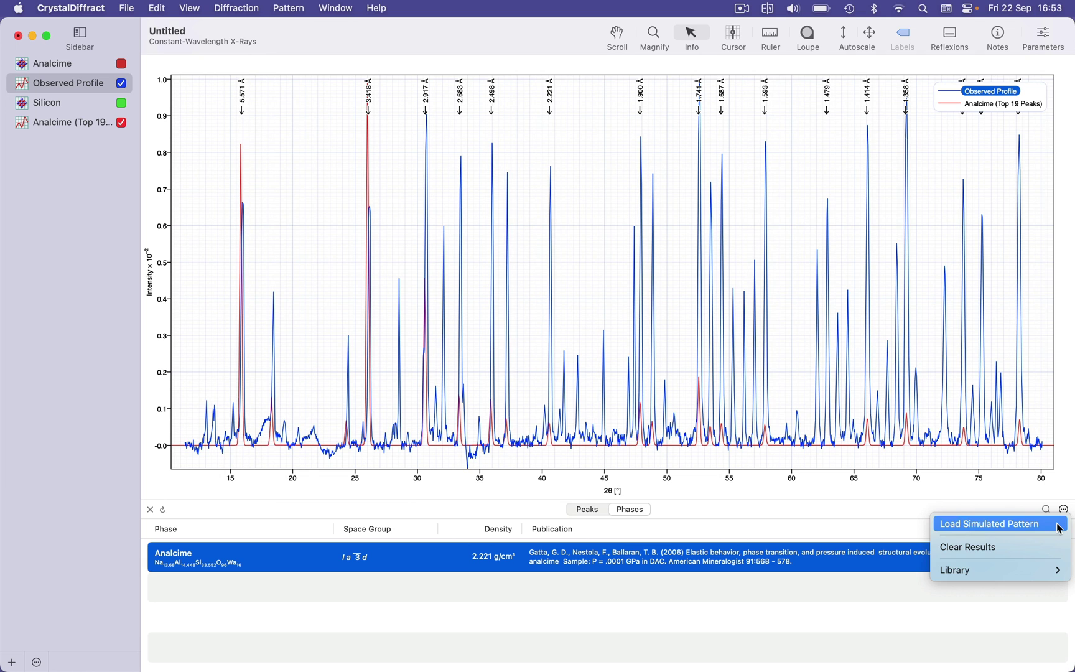
pyautogui.click(1060, 527)
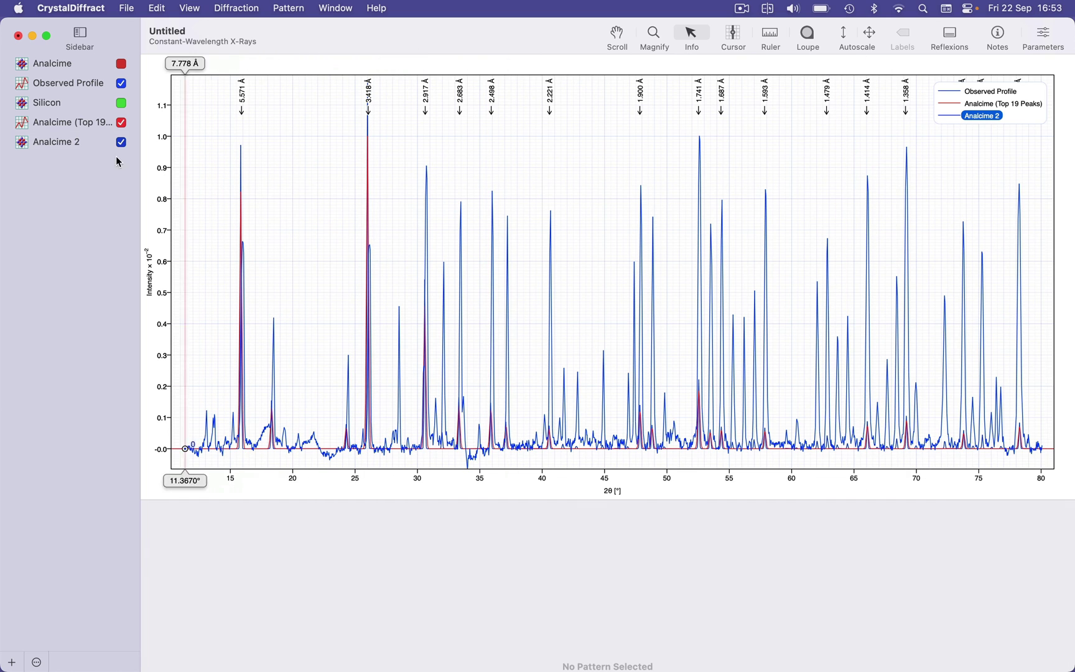
pyautogui.click(75, 143)
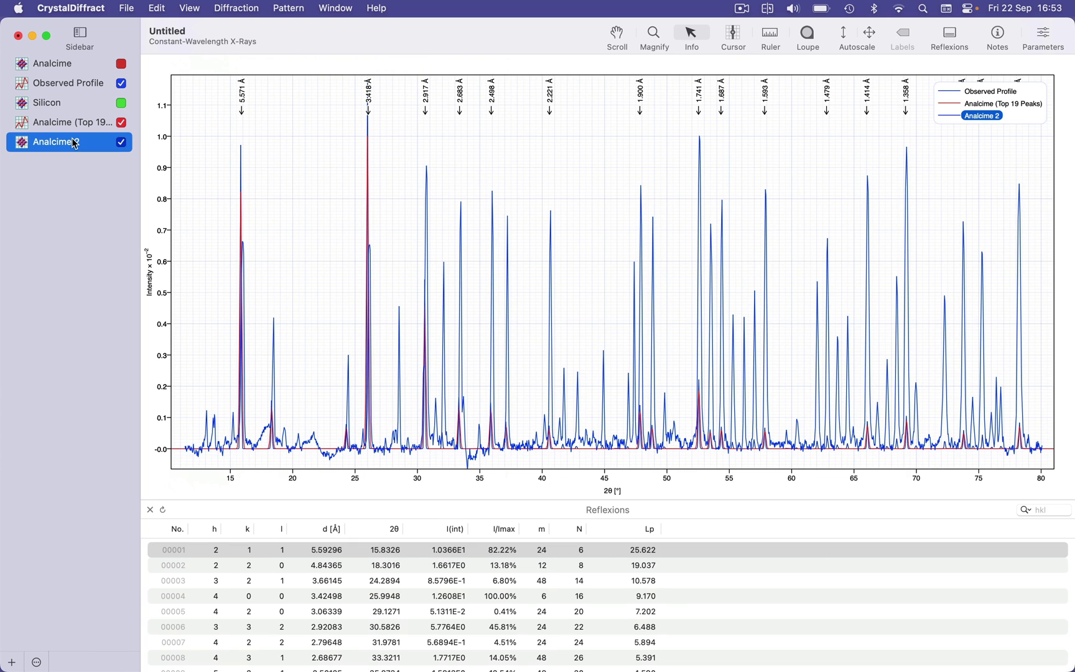